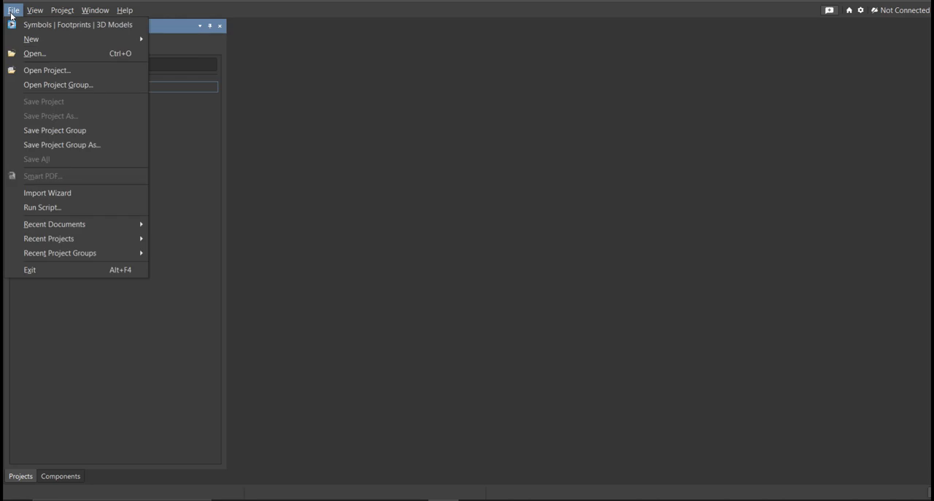
- Create an empty local PCB project named "Light Sensor Triggers LED"
{"action": "mouse_move", "coordinate": [50, 39]}
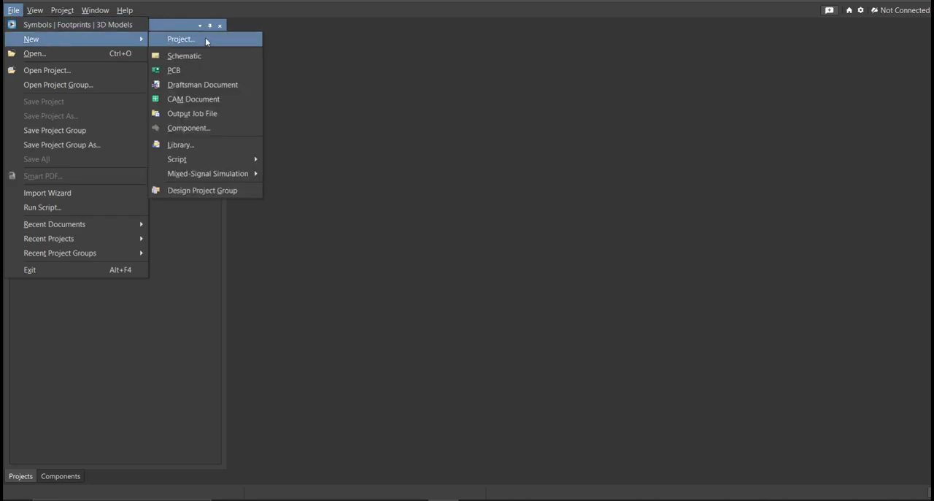
{"action": "left_click", "coordinate": [470, 279]}
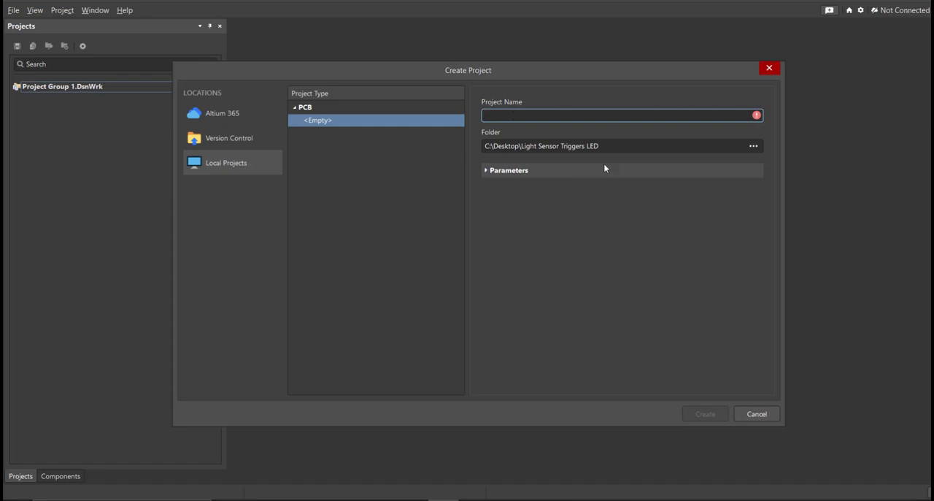
{"action": "left_click", "coordinate": [632, 146]}
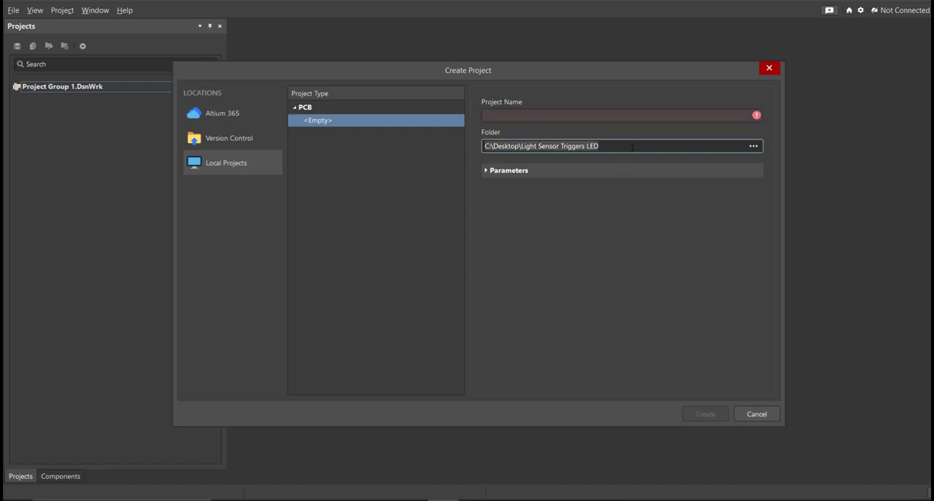
{"action": "left_click", "coordinate": [615, 117]}
{"action": "type", "text": "Light Sensor Triggers LED"}
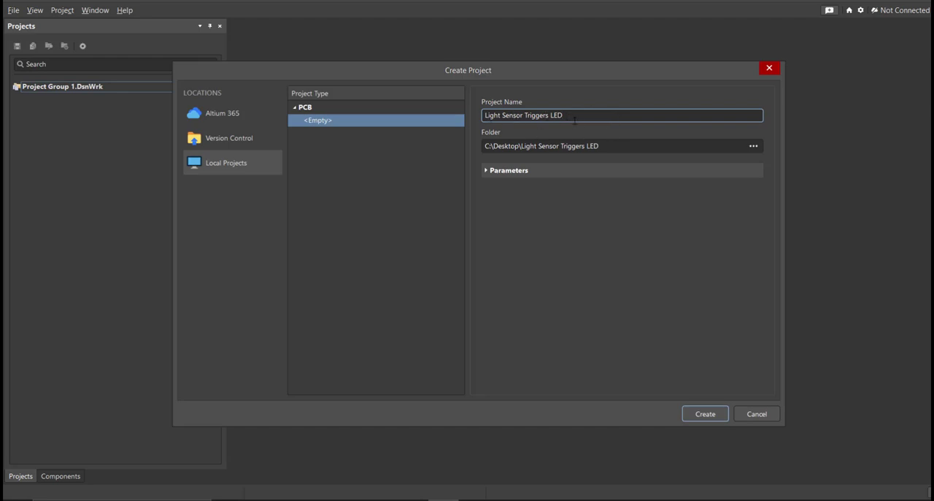
{"action": "left_click", "coordinate": [722, 413]}
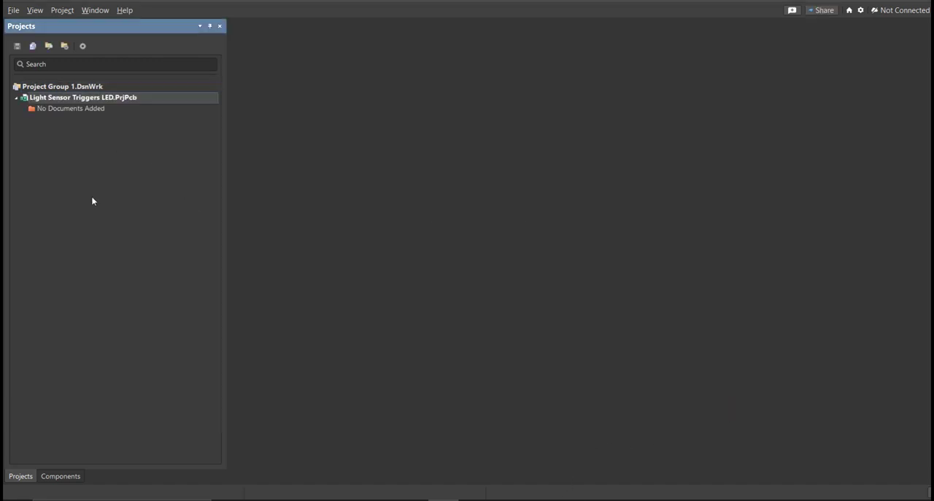
- Add a new schematic document to the Light Sensor Triggers LED project
{"action": "left_click", "coordinate": [13, 11]}
{"action": "mouse_move", "coordinate": [29, 41]}
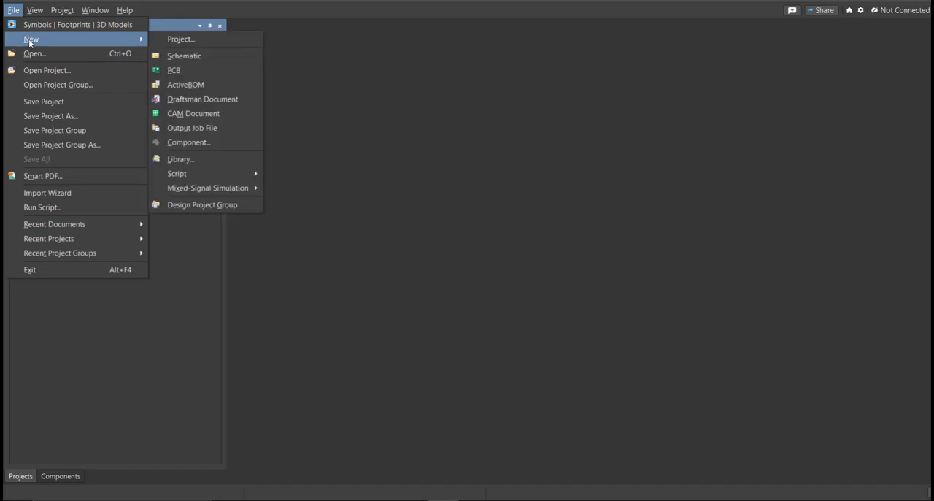
{"action": "left_click", "coordinate": [217, 57]}
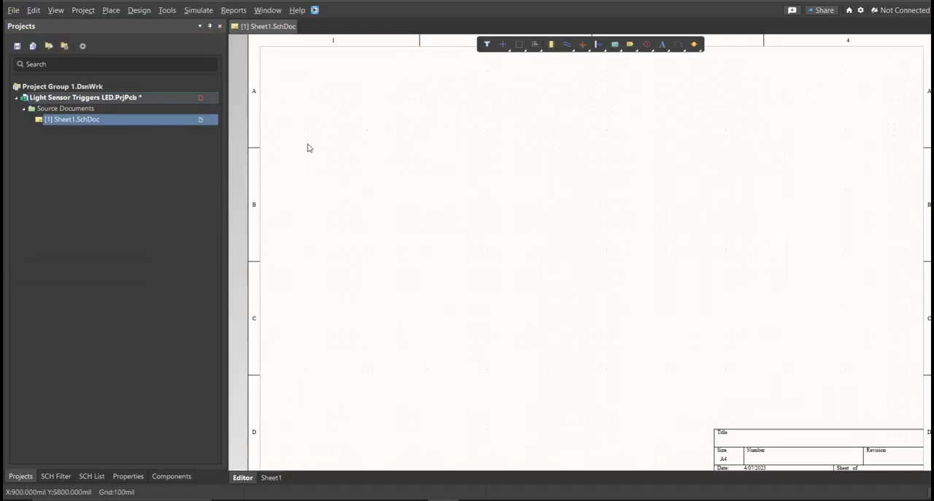
{"action": "scroll", "coordinate": [354, 158], "scroll_direction": "down", "scroll_amount": 2, "text": "ctrl"}
{"action": "scroll", "coordinate": [354, 158], "scroll_direction": "down", "scroll_amount": 3, "text": "ctrl"}
{"action": "right_click_drag", "start_coordinate": [396, 181], "coordinate": [370, 182]}
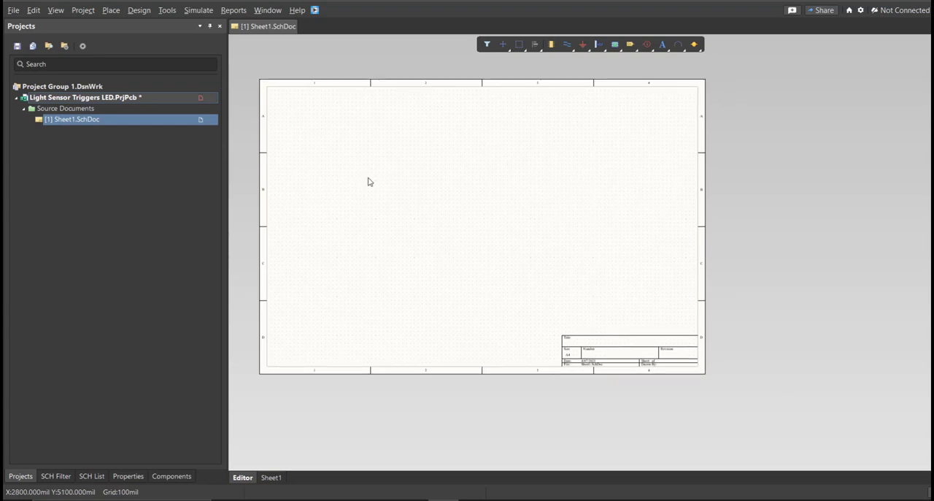
{"action": "scroll", "coordinate": [370, 178], "scroll_direction": "up", "scroll_amount": 1, "text": "ctrl"}
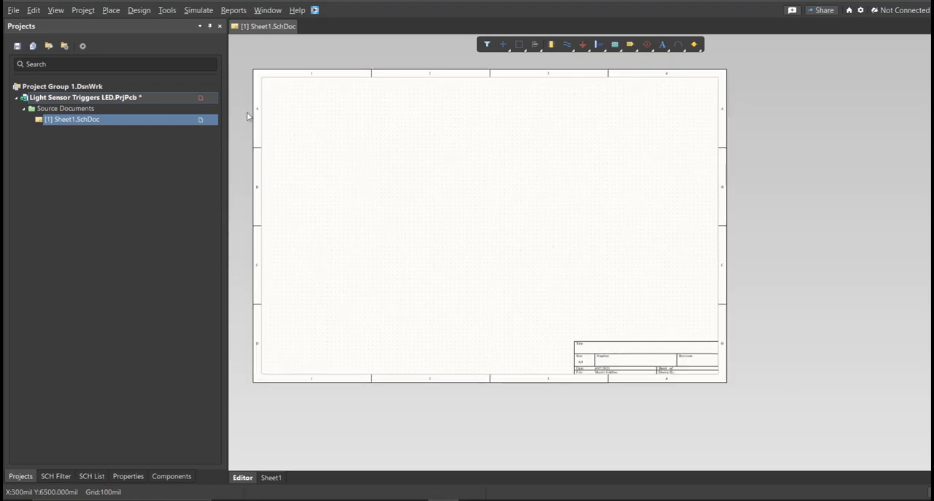
- Save the project, storing the new schematic in the project folder as "Light Sensor Triggers LED"
{"action": "right_click", "coordinate": [195, 97]}
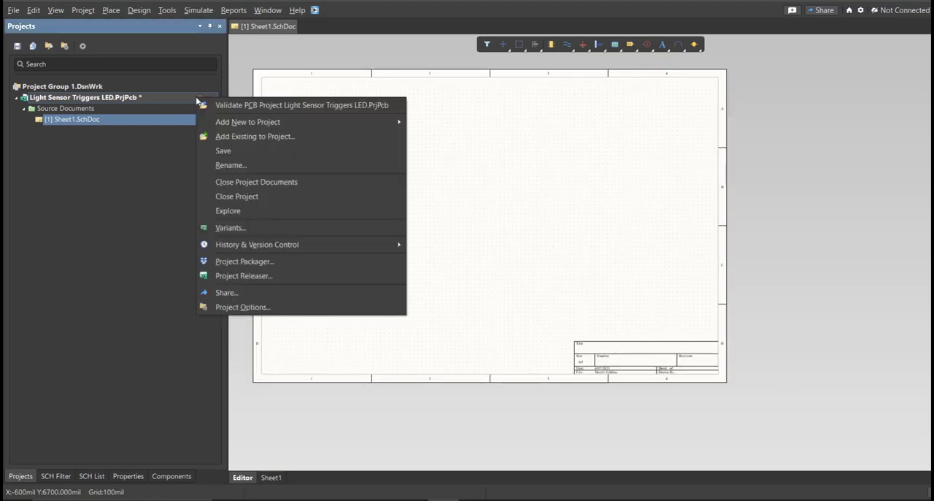
{"action": "left_click", "coordinate": [244, 151]}
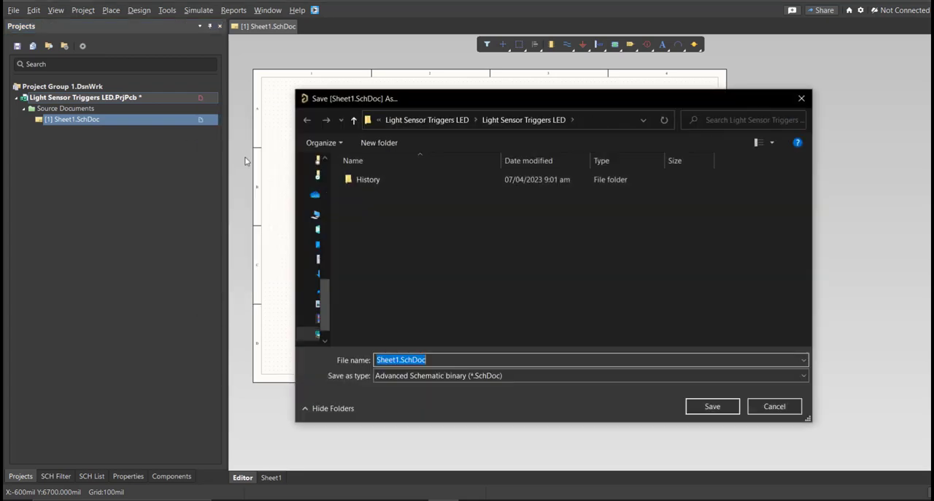
{"action": "type", "text": "fs"}
{"action": "key", "text": "BackSpace"}
{"action": "key", "text": "BackSpace"}
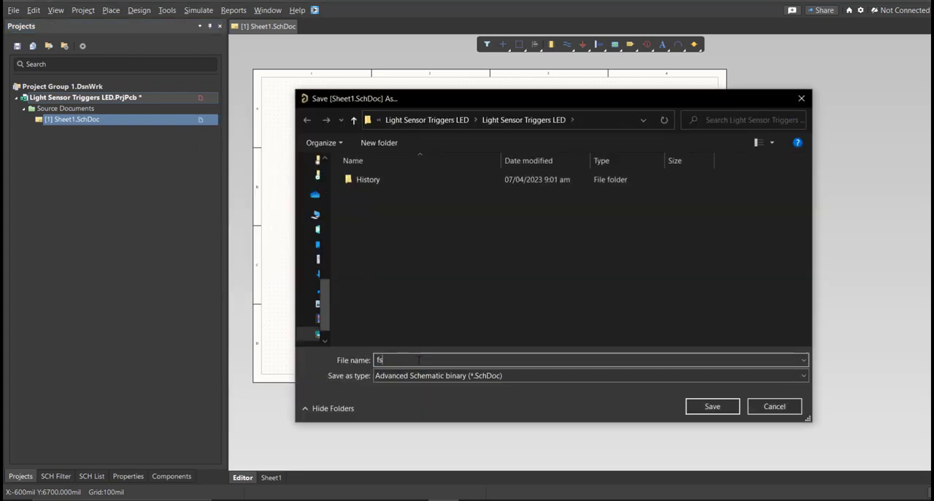
{"action": "type", "text": "Light Sensor Triggers LED"}
{"action": "left_click", "coordinate": [713, 406]}
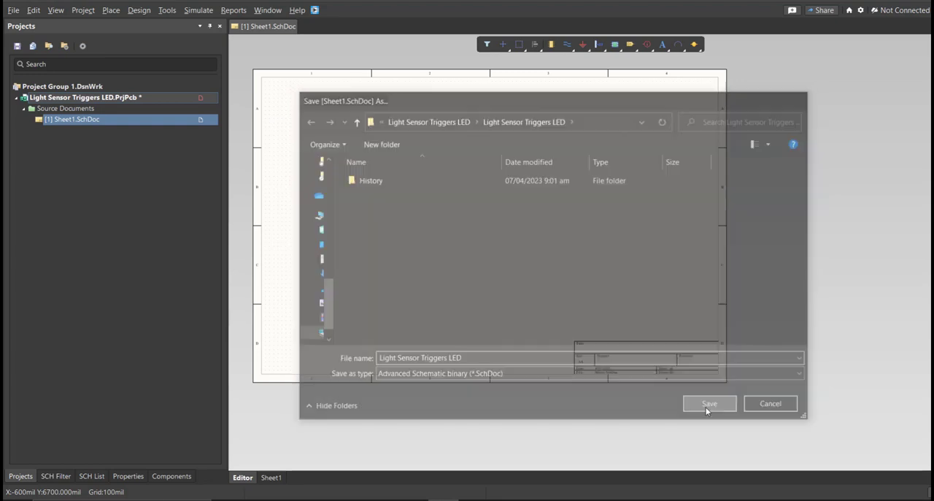
- Create a file-based Schematic Library in the project and save it as "Light Sensor Triggers LED"
{"action": "left_click", "coordinate": [13, 9]}
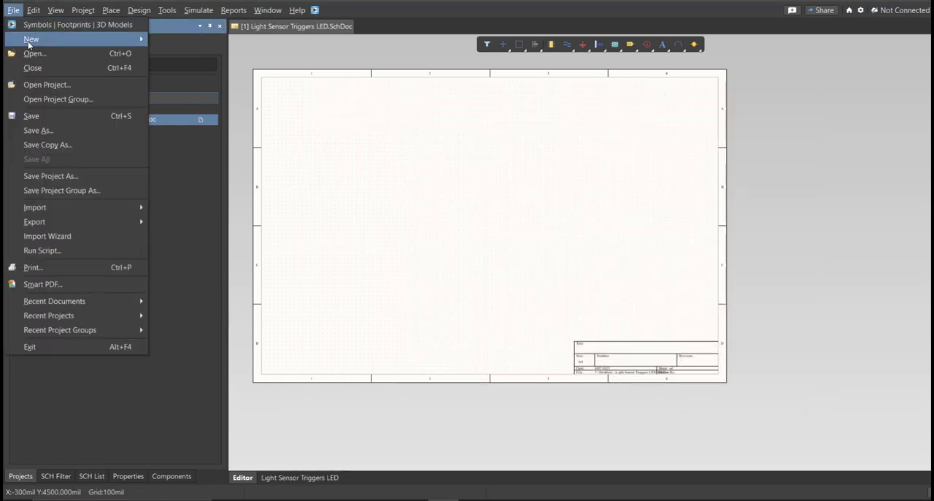
{"action": "mouse_move", "coordinate": [43, 38]}
{"action": "left_click", "coordinate": [180, 159]}
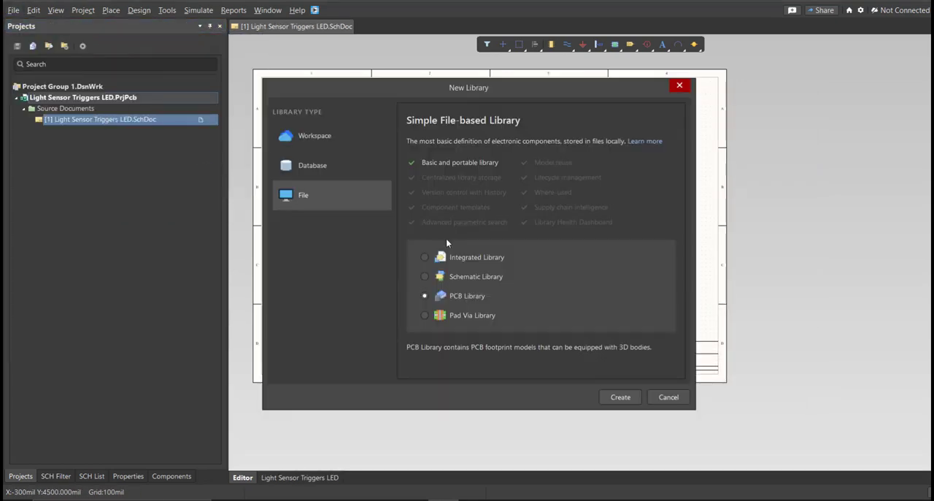
{"action": "left_click", "coordinate": [456, 278]}
{"action": "left_click", "coordinate": [616, 400]}
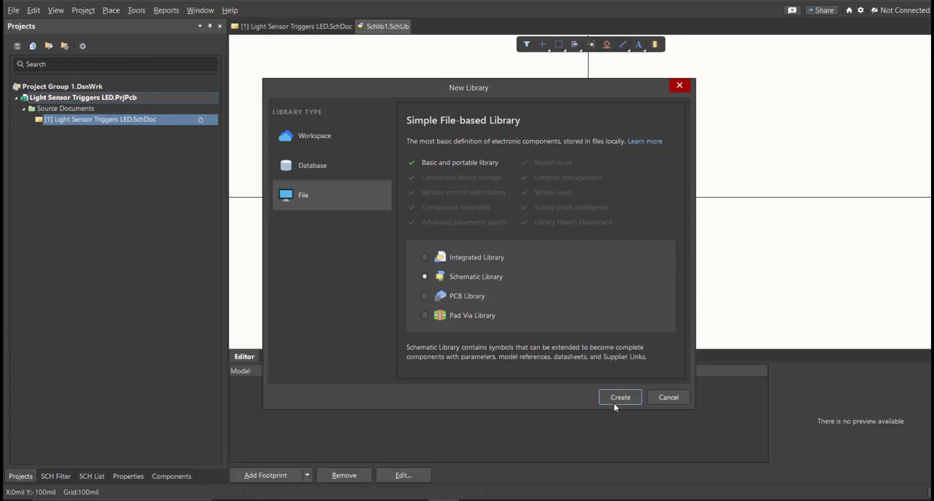
{"action": "key", "text": "ctrl+s"}
{"action": "type", "text": "Light Sensor Triggers LED"}
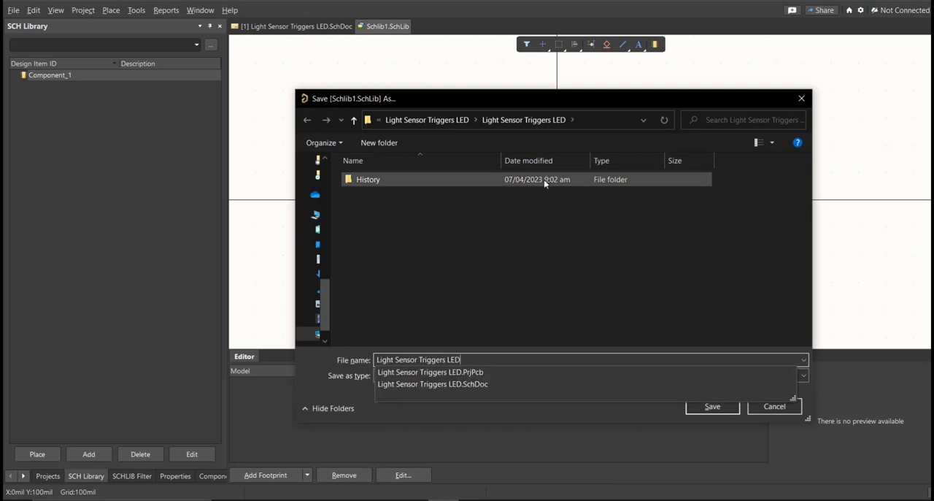
{"action": "left_click", "coordinate": [727, 408]}
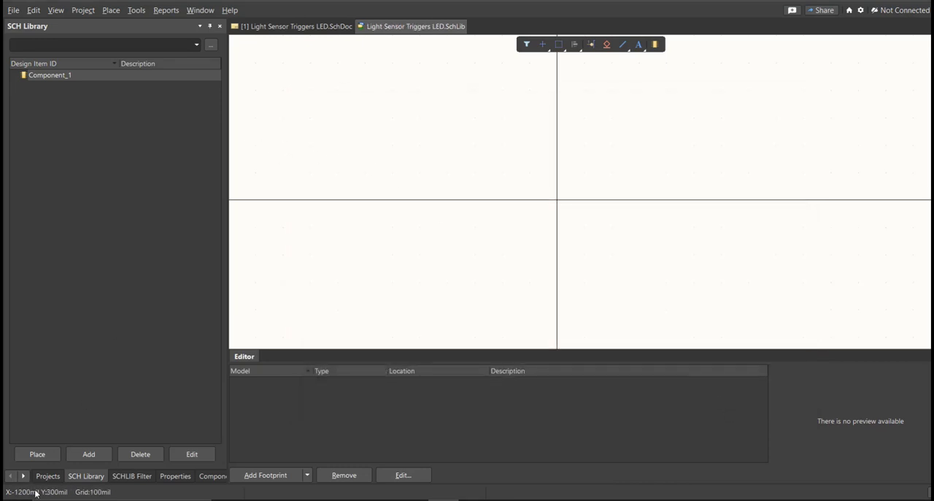
{"action": "left_click", "coordinate": [46, 476]}
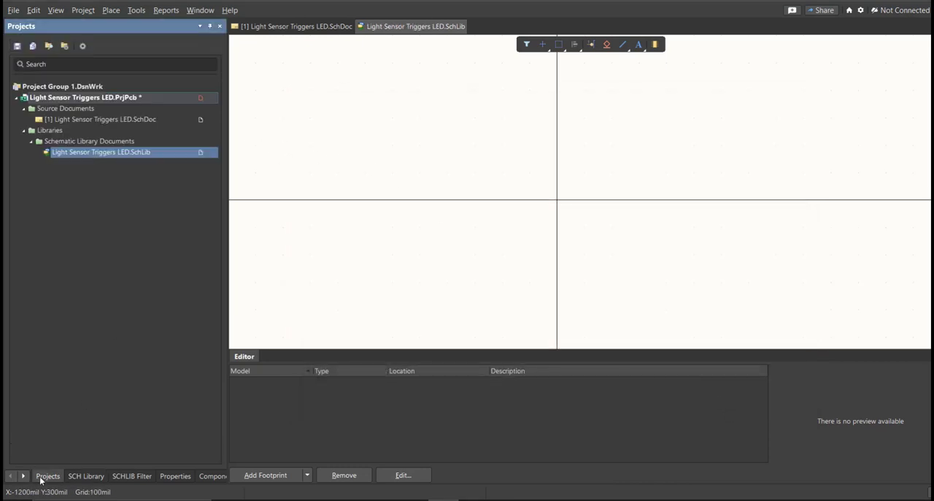
- Create a file-based PCB Library in the project and save it as "Light Sensor Triggers LED"
{"action": "left_click", "coordinate": [14, 11]}
{"action": "mouse_move", "coordinate": [26, 40]}
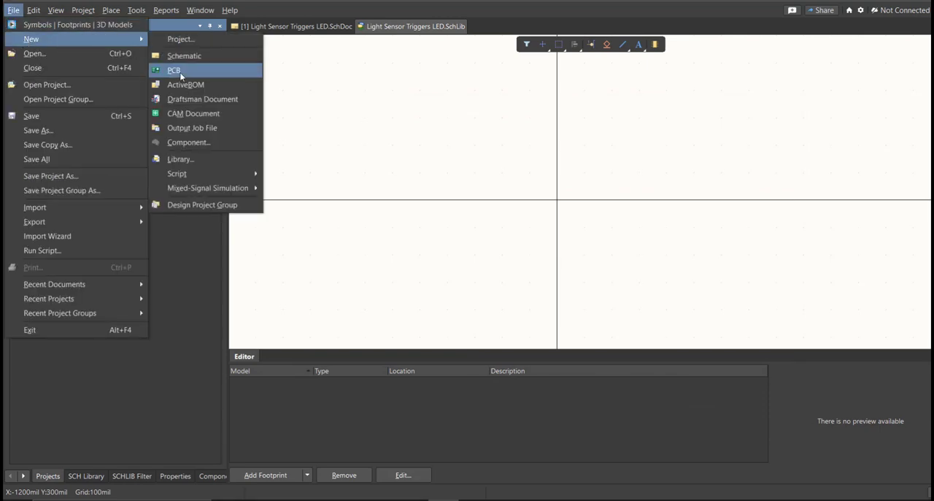
{"action": "left_click", "coordinate": [205, 160]}
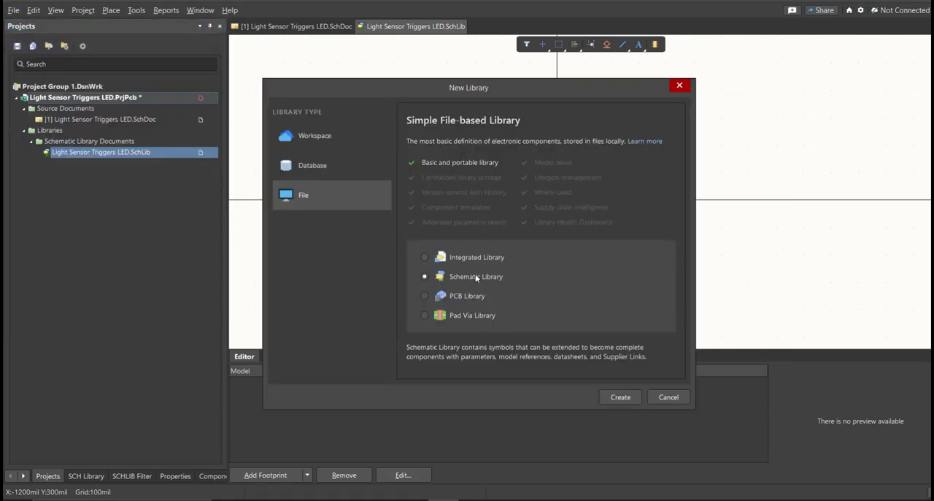
{"action": "left_click", "coordinate": [465, 294]}
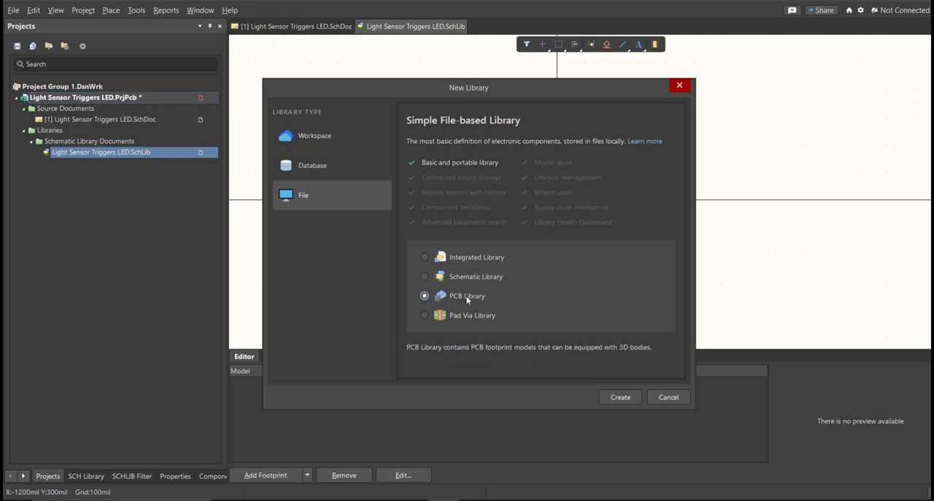
{"action": "left_click", "coordinate": [624, 400]}
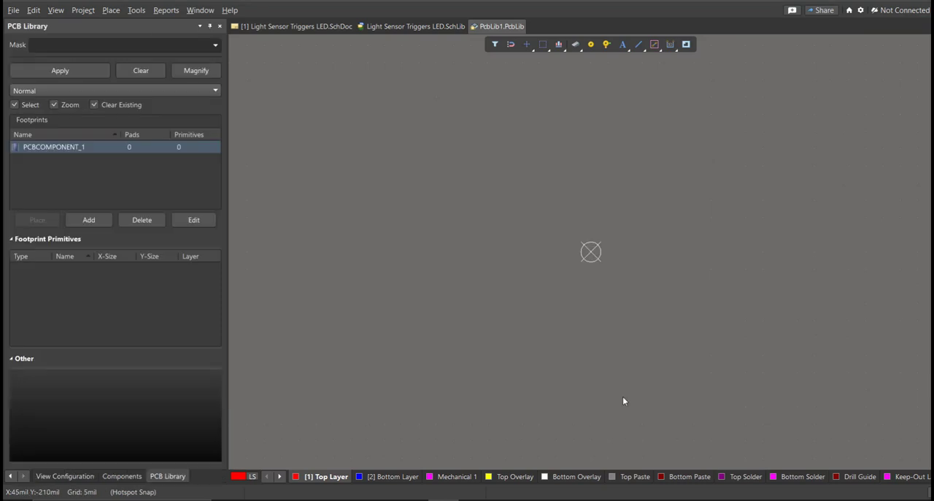
{"action": "right_click_drag", "start_coordinate": [542, 256], "coordinate": [533, 279]}
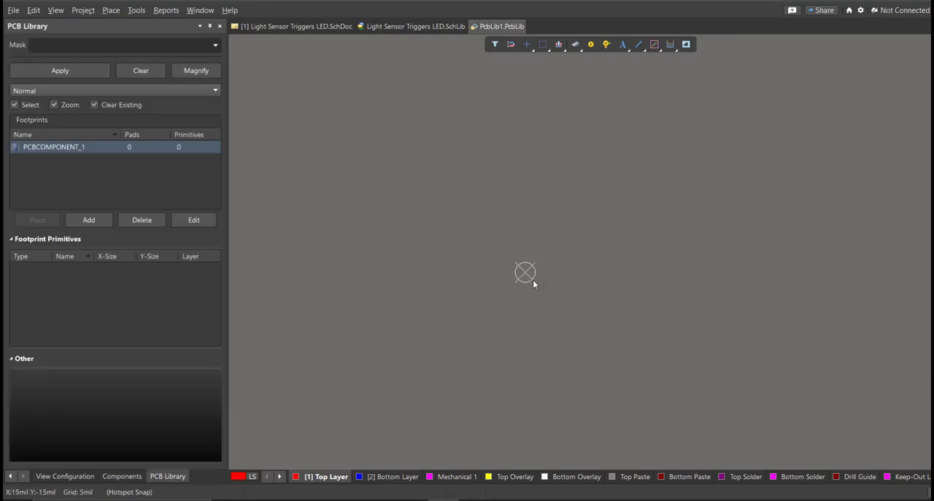
{"action": "key", "text": "ctrl+s"}
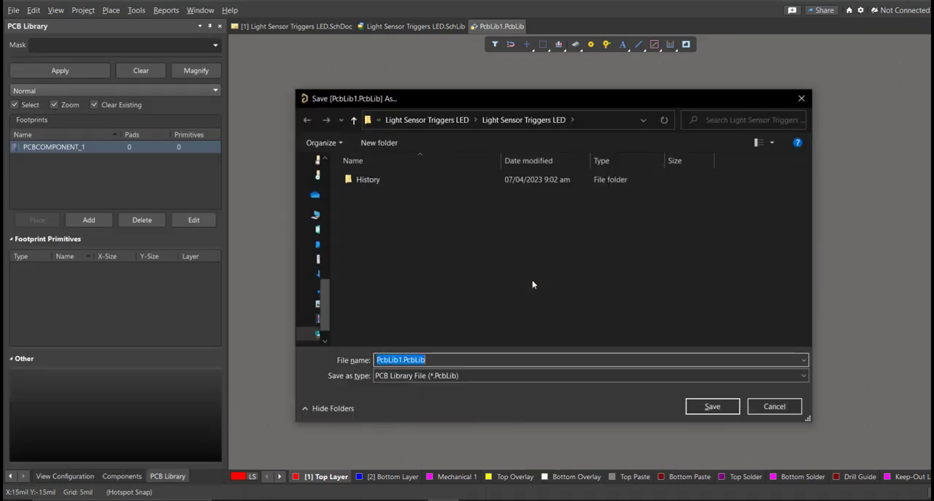
{"action": "type", "text": "Light Sensor Triggers LED"}
{"action": "key", "text": "Escape"}
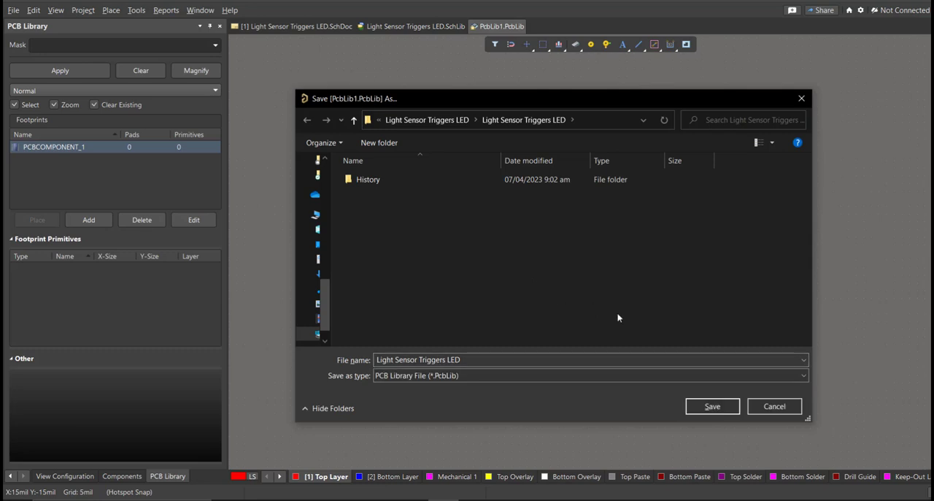
{"action": "left_click", "coordinate": [702, 409]}
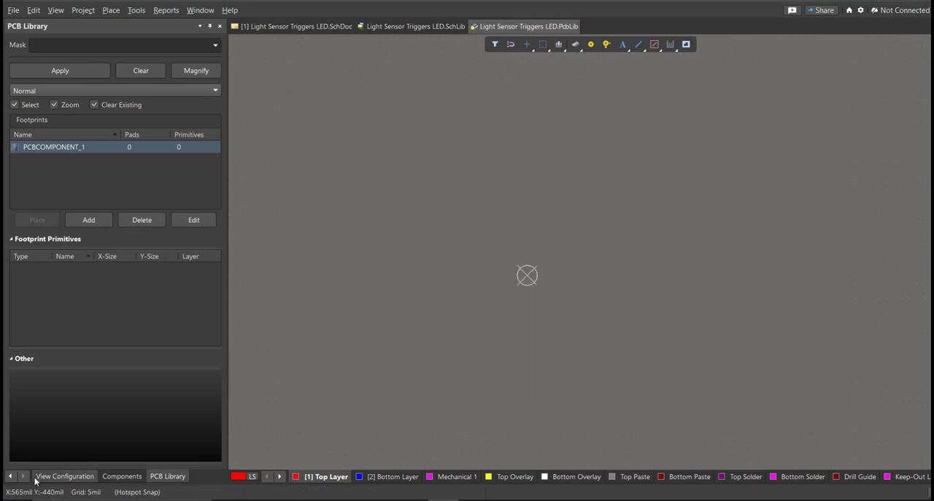
- Save the Light Sensor Triggers LED project with both libraries included
{"action": "left_click", "coordinate": [11, 475]}
{"action": "left_click", "coordinate": [48, 476]}
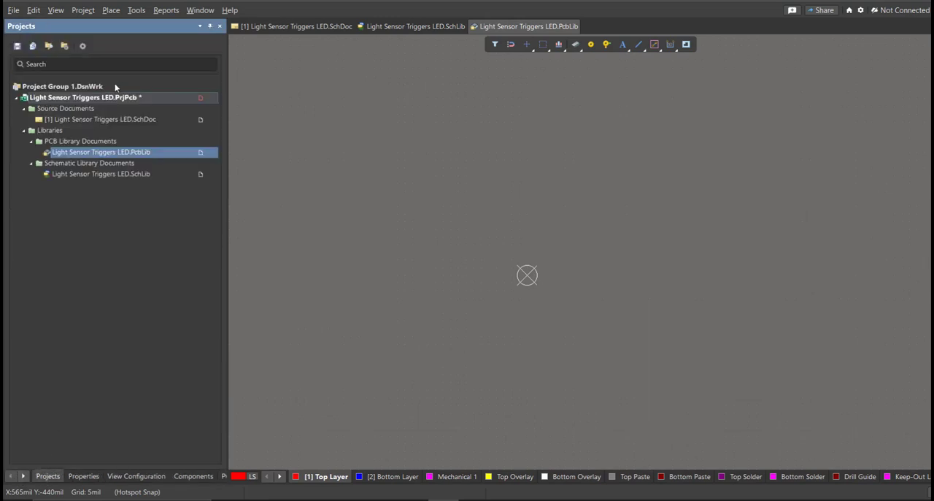
{"action": "right_click", "coordinate": [133, 100]}
{"action": "left_click", "coordinate": [179, 151]}
- Bring up the Light Sensor Triggers LED schematic and open the Altium Library Loader over it
{"action": "left_click", "coordinate": [301, 27]}
{"action": "mouse_move", "coordinate": [335, 138]}
{"action": "right_mouse_down"}
{"action": "mouse_move", "coordinate": [346, 134]}
{"action": "mouse_move", "coordinate": [323, 136]}
{"action": "mouse_move", "coordinate": [332, 133]}
{"action": "right_mouse_up"}
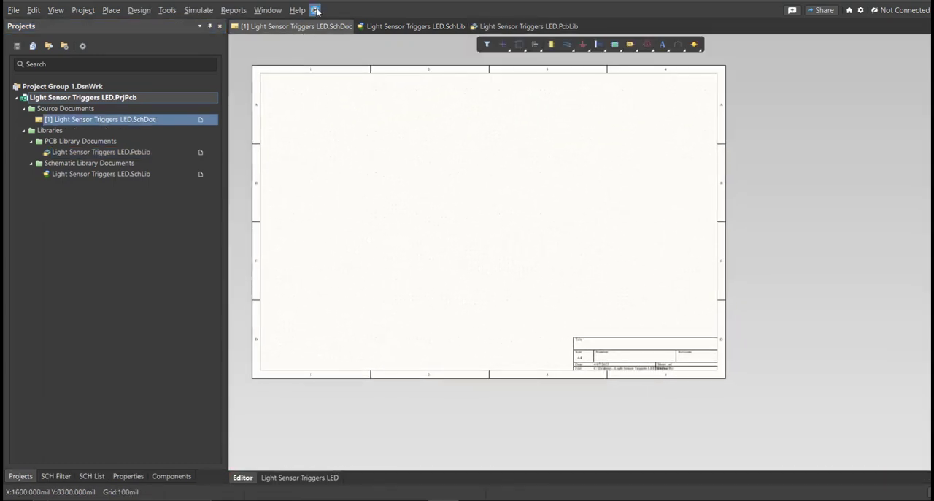
{"action": "left_click_drag", "start_coordinate": [102, 9], "coordinate": [357, 86]}
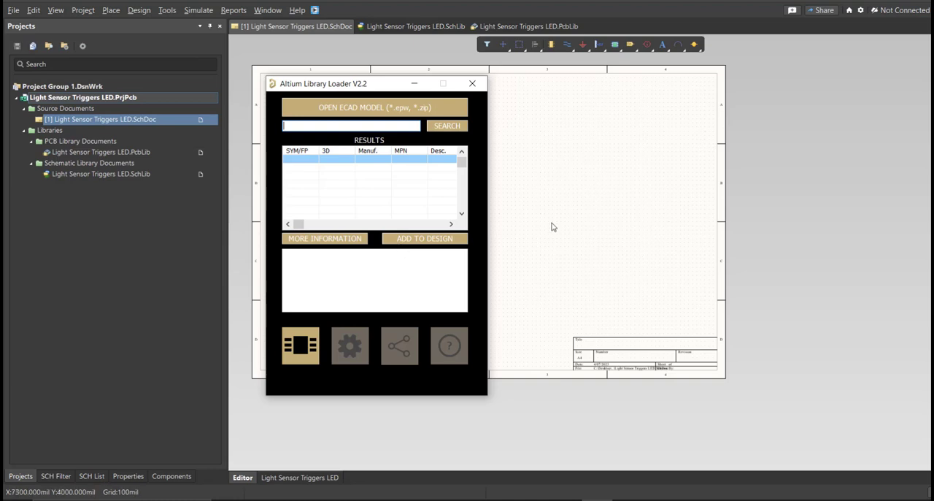
- Switch to the parts list in Excel and copy the terminal block's manufacturer part number, TB002-500-02BE, from cell E2
{"action": "left_click", "coordinate": [567, 500]}
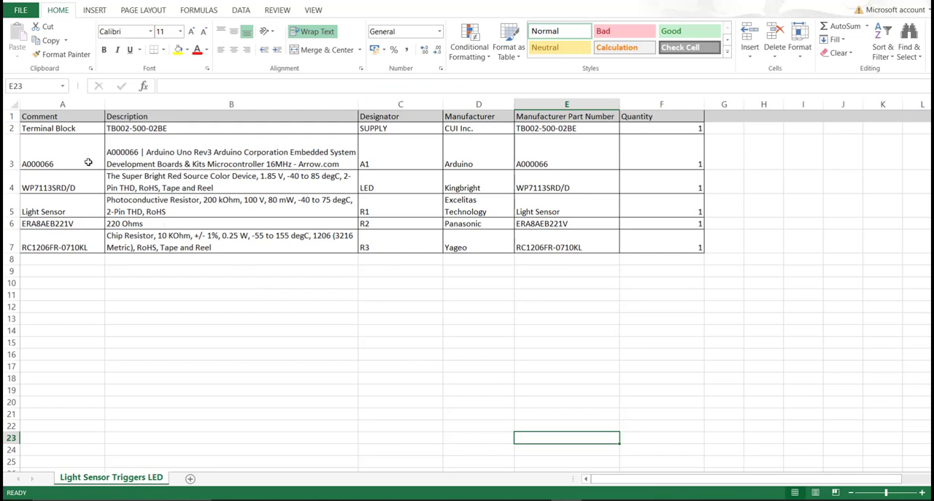
{"action": "left_click_drag", "start_coordinate": [65, 118], "coordinate": [655, 248]}
{"action": "left_click_drag", "start_coordinate": [591, 119], "coordinate": [574, 240]}
{"action": "left_click", "coordinate": [582, 126]}
{"action": "double_click", "coordinate": [593, 129]}
{"action": "left_click", "coordinate": [588, 177]}
{"action": "left_click", "coordinate": [579, 132]}
{"action": "double_click", "coordinate": [585, 129]}
{"action": "left_click_drag", "start_coordinate": [584, 129], "coordinate": [518, 128]}
{"action": "key", "text": "ctrl+c"}
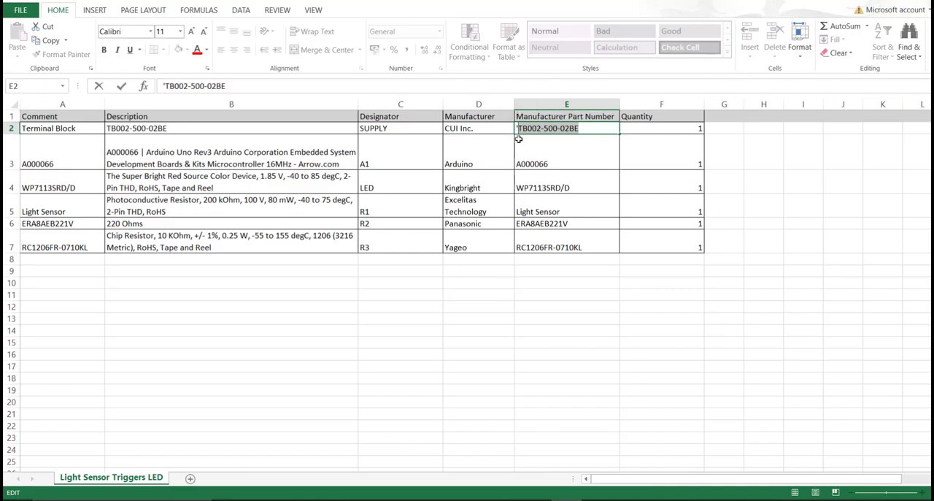
- Return to the Altium Library Loader, search for TB002-500-02BE and add the terminal block to the schematic design
{"action": "left_click", "coordinate": [443, 499]}
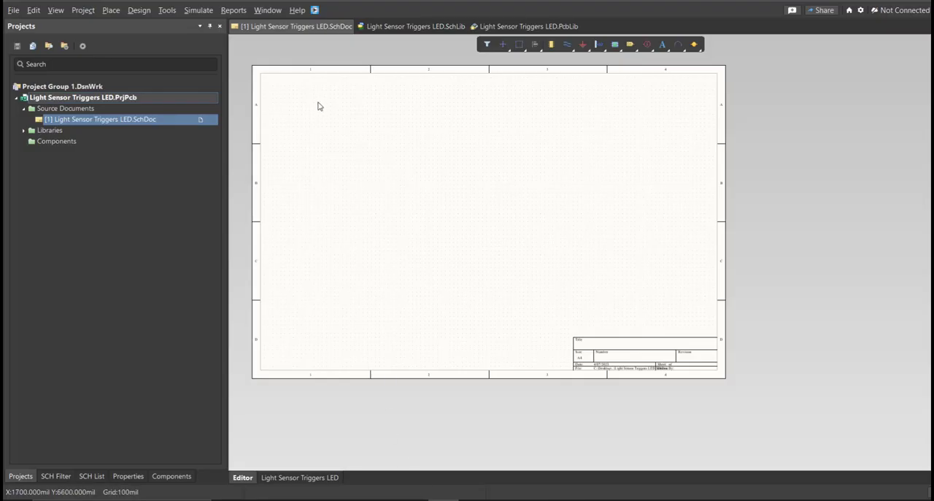
{"action": "left_click", "coordinate": [314, 11]}
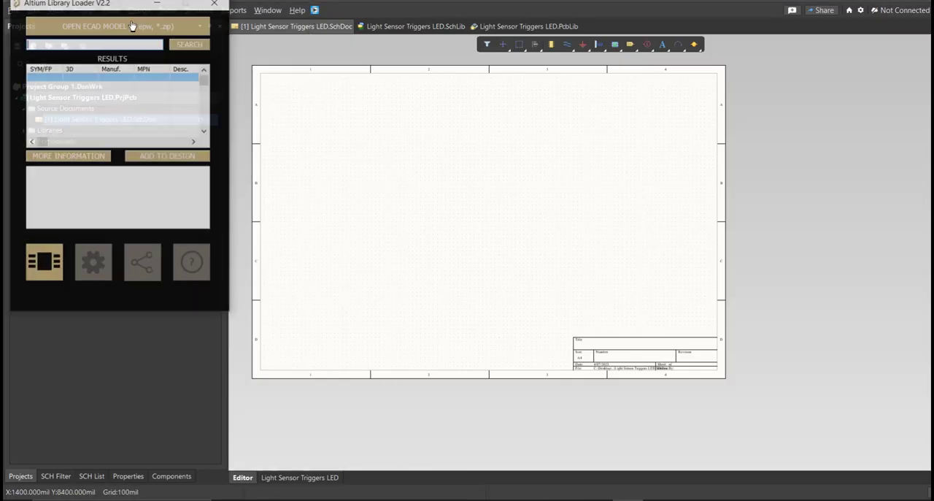
{"action": "key", "text": "ctrl+v"}
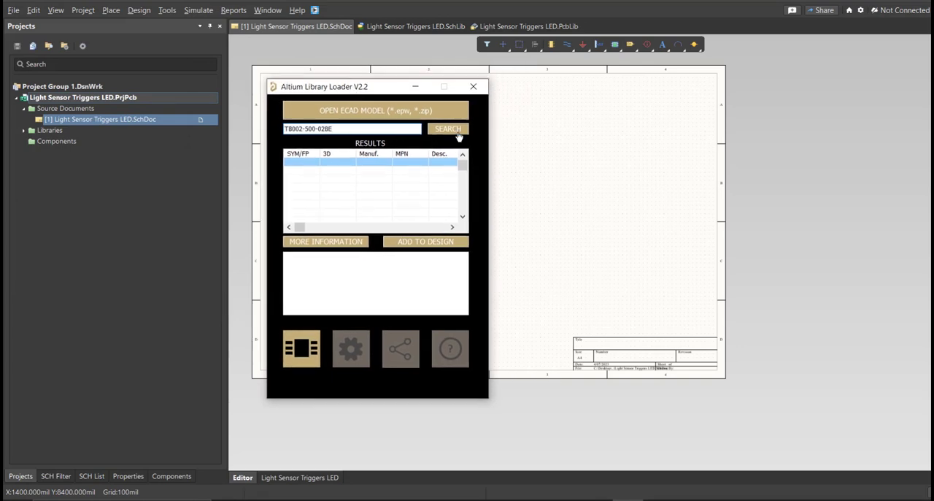
{"action": "left_click", "coordinate": [458, 136]}
{"action": "left_click", "coordinate": [395, 246]}
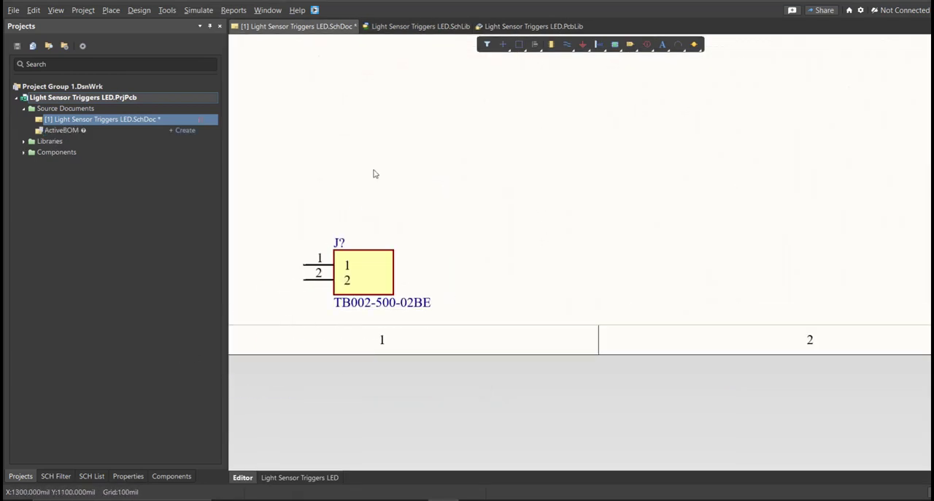
- Open the Light Sensor Triggers LED schematic library and examine the TB002-500-02BE symbol with its linked footprint
{"action": "left_click", "coordinate": [431, 27]}
{"action": "left_click", "coordinate": [86, 476]}
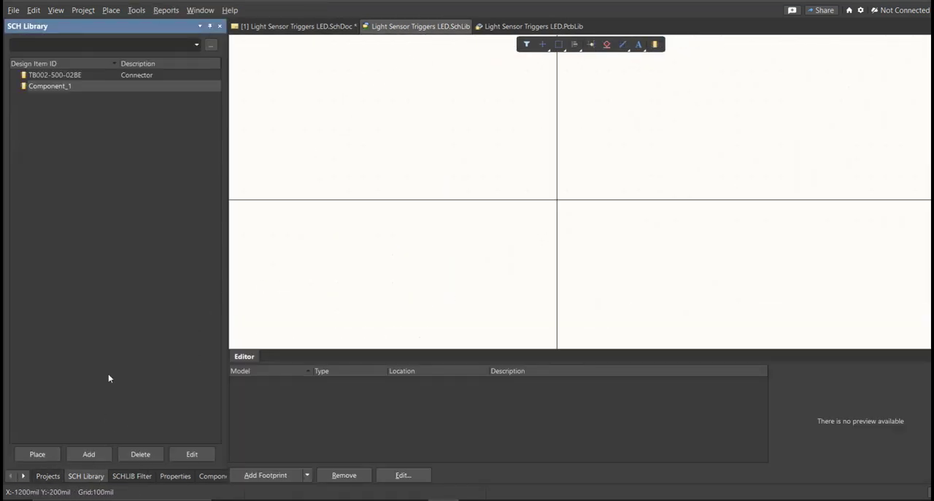
{"action": "left_click", "coordinate": [100, 75]}
{"action": "right_click_drag", "start_coordinate": [560, 201], "coordinate": [518, 208]}
{"action": "scroll", "coordinate": [521, 207], "scroll_direction": "down", "scroll_amount": 3, "text": "ctrl"}
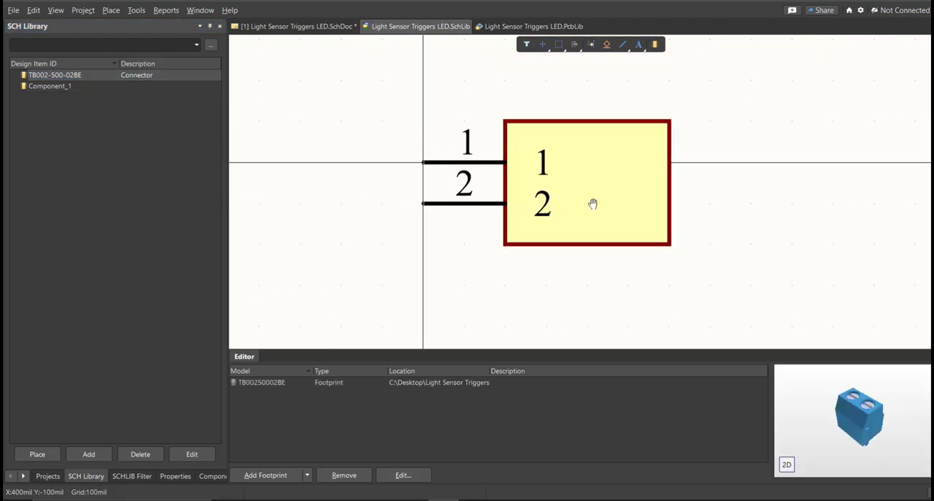
{"action": "right_click_drag", "start_coordinate": [605, 198], "coordinate": [515, 222]}
- Delete the empty Component_1 from the schematic library and save the library
{"action": "left_click", "coordinate": [153, 87]}
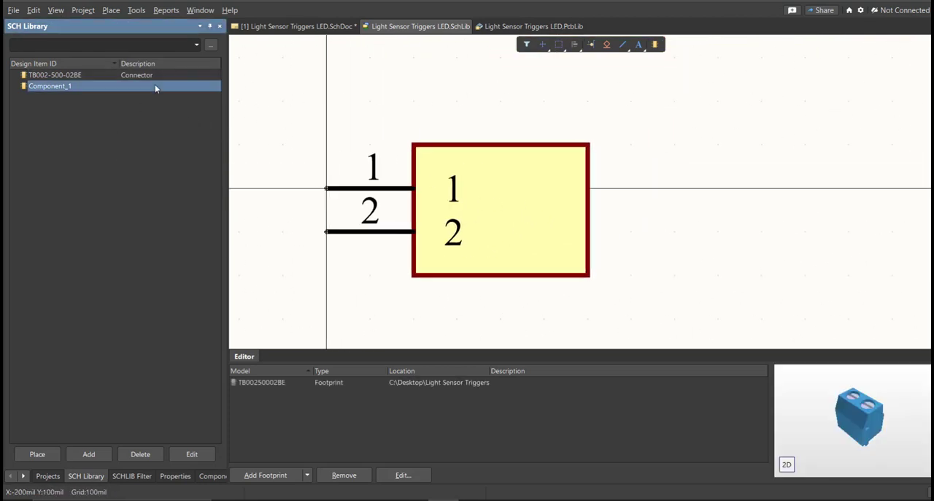
{"action": "key", "text": "Delete"}
{"action": "key", "text": "Return"}
{"action": "right_click_drag", "start_coordinate": [513, 203], "coordinate": [425, 246]}
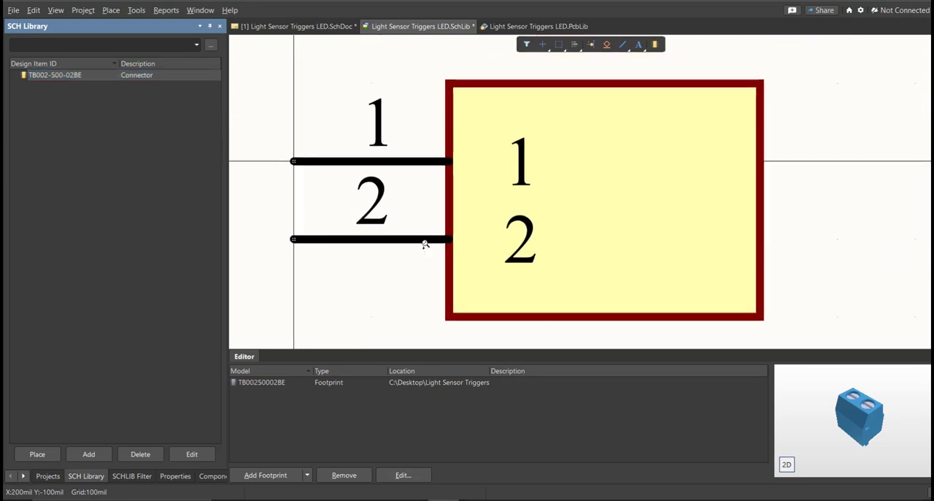
{"action": "scroll", "coordinate": [425, 244], "scroll_direction": "down", "scroll_amount": 3, "text": "ctrl"}
{"action": "key", "text": "f"}
{"action": "key", "text": "s"}
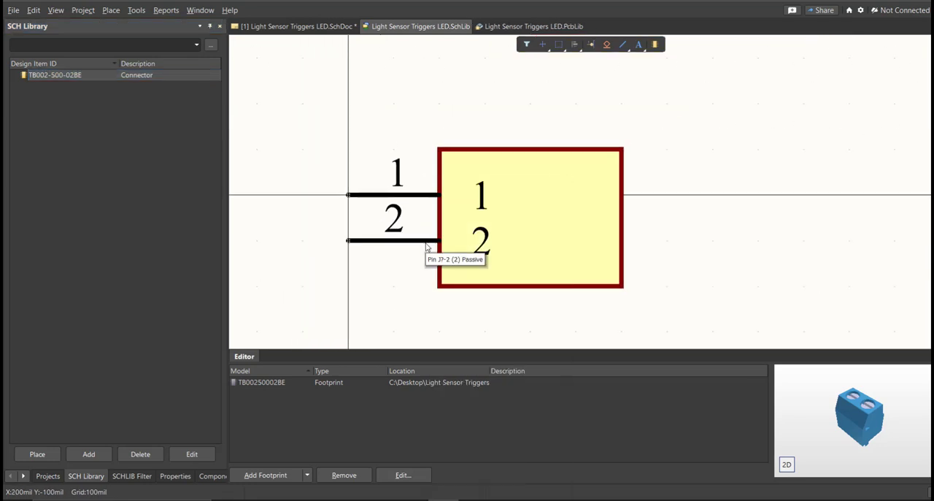
- Set the TB002-500-02BE component's comment to "Terminal Block" and save the schematic library
{"action": "double_click", "coordinate": [76, 78]}
{"action": "left_click", "coordinate": [102, 158]}
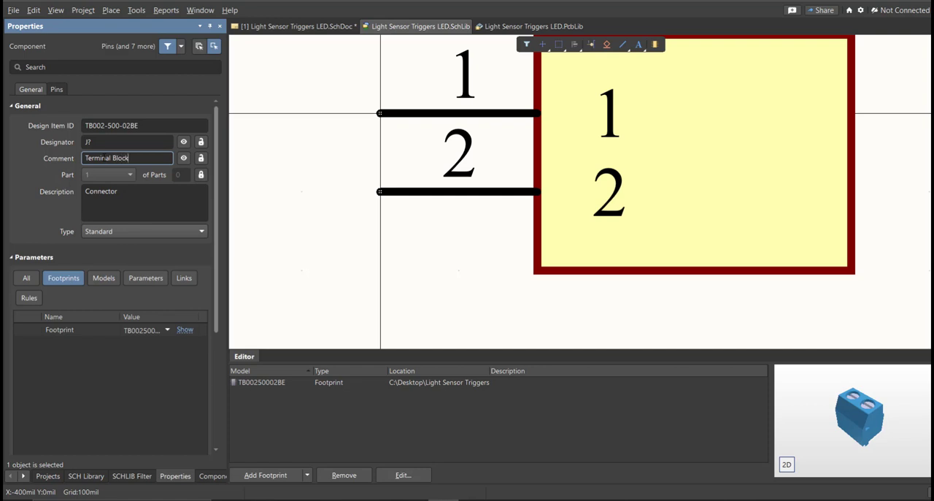
{"action": "key", "text": "Return"}
{"action": "left_click", "coordinate": [329, 267]}
{"action": "right_click_drag", "start_coordinate": [433, 251], "coordinate": [397, 287]}
{"action": "scroll", "coordinate": [388, 276], "scroll_direction": "down", "scroll_amount": 2, "text": "ctrl"}
{"action": "key", "text": "ctrl+s"}
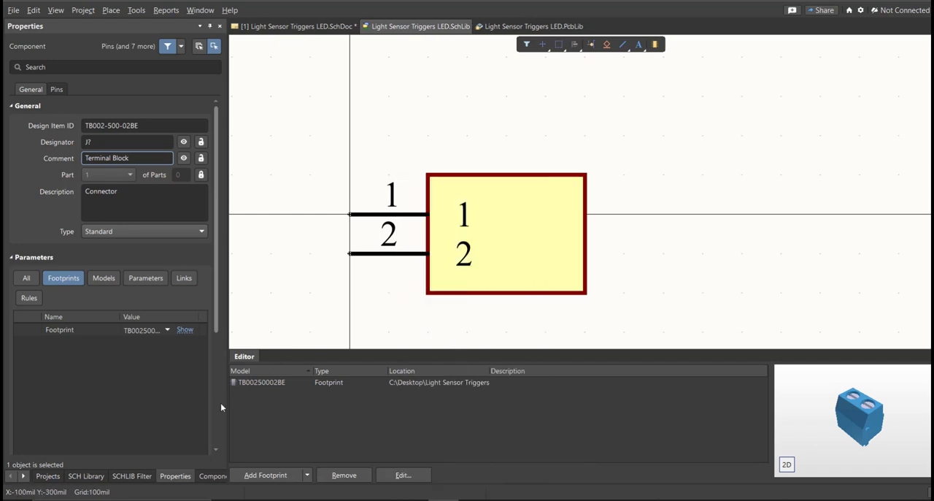
- Place the edited TB002-500-02BE from the library onto the schematic, level with the connector already there
{"action": "left_click", "coordinate": [86, 476]}
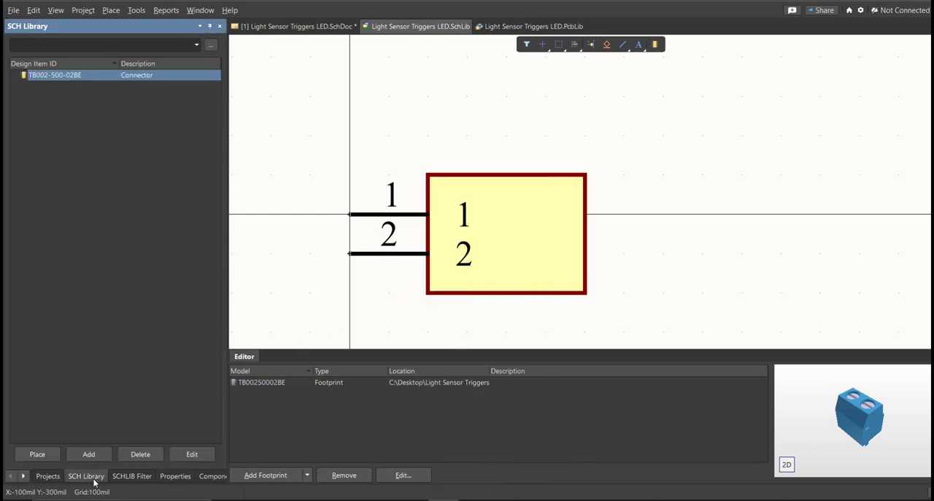
{"action": "left_click", "coordinate": [37, 454]}
{"action": "left_click", "coordinate": [468, 250]}
{"action": "key", "text": "Escape"}
{"action": "left_click_drag", "start_coordinate": [365, 271], "coordinate": [314, 223]}
{"action": "left_click", "coordinate": [571, 181]}
{"action": "left_click_drag", "start_coordinate": [565, 187], "coordinate": [483, 219]}
{"action": "left_click", "coordinate": [578, 251]}
- Compare the comment labels of the two connector symbols on the schematic
{"action": "left_click_drag", "start_coordinate": [440, 152], "coordinate": [314, 264]}
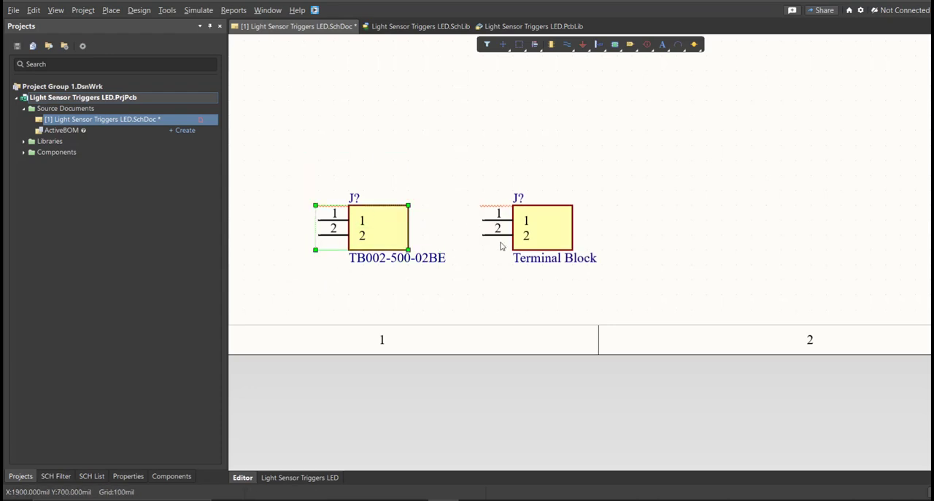
{"action": "left_click_drag", "start_coordinate": [660, 161], "coordinate": [480, 288]}
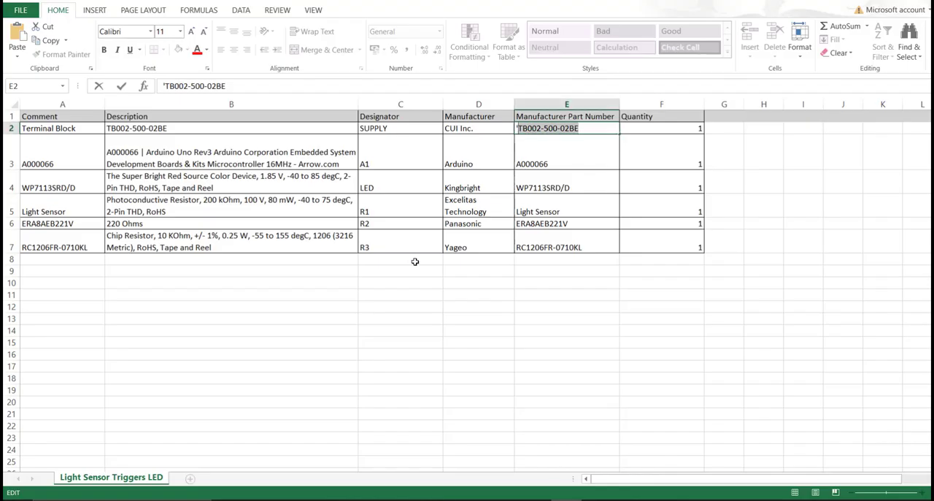
{"action": "left_click", "coordinate": [414, 261]}
{"action": "left_click_drag", "start_coordinate": [543, 119], "coordinate": [544, 250]}
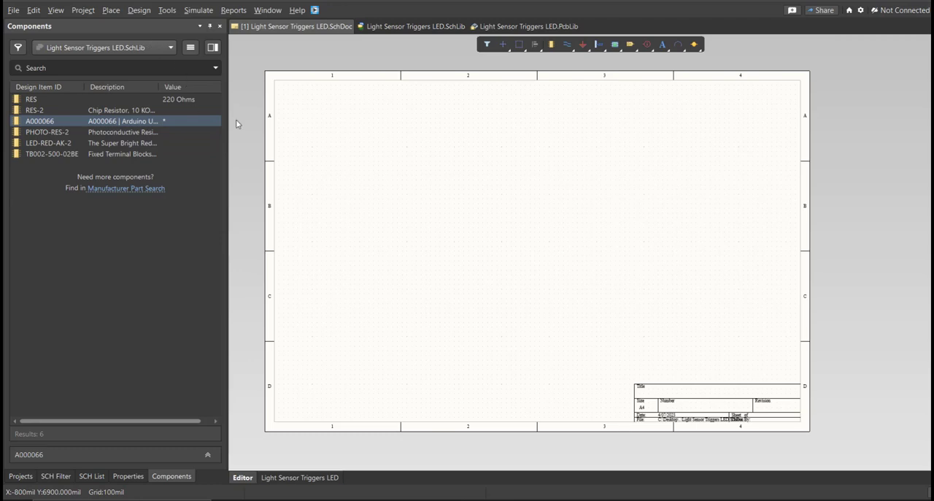
- Review every component in the schematic library, from TB002-500-02BE through the resistors, photoresistor and LED to A000066
{"action": "left_click", "coordinate": [415, 26]}
{"action": "left_click", "coordinate": [89, 477]}
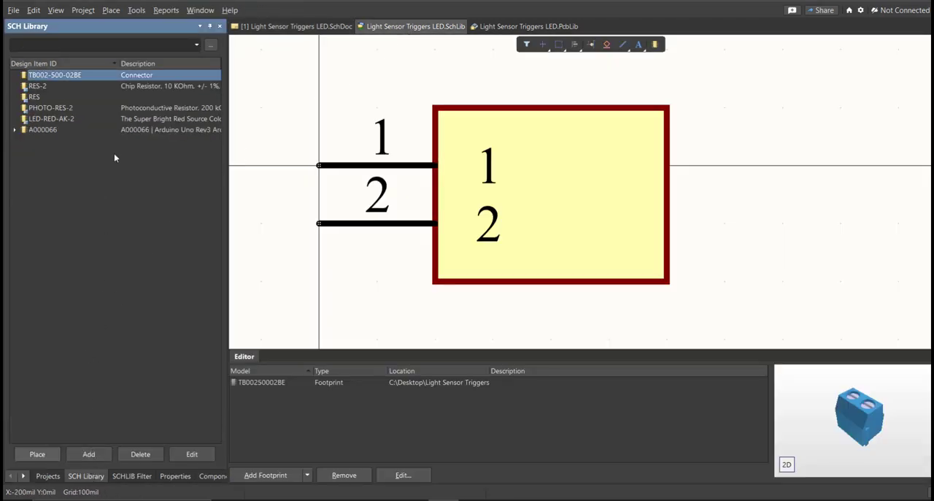
{"action": "scroll", "coordinate": [496, 163], "scroll_direction": "up", "scroll_amount": 1, "text": "ctrl"}
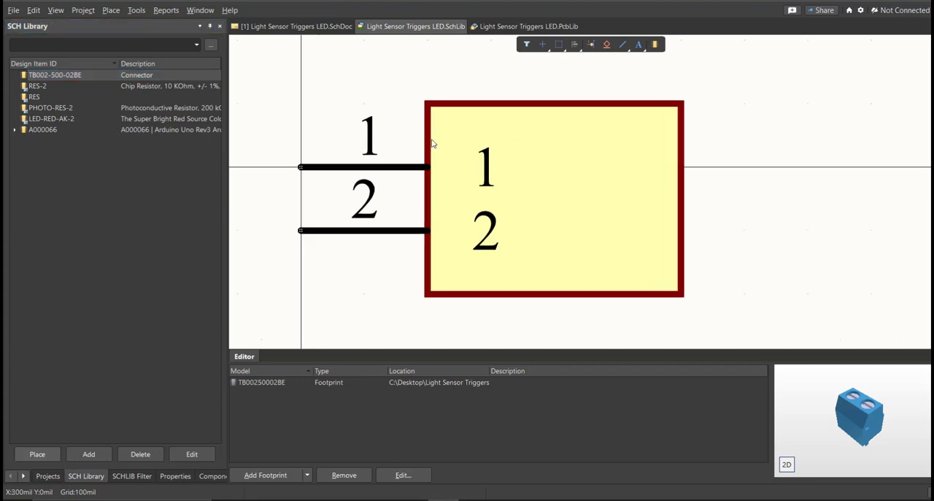
{"action": "left_click", "coordinate": [160, 79]}
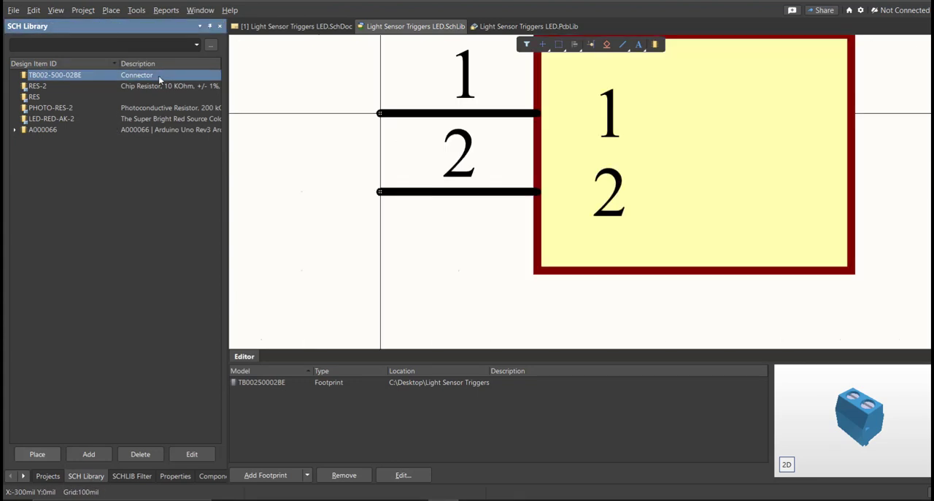
{"action": "key", "text": "Down"}
{"action": "key", "text": "Down"}
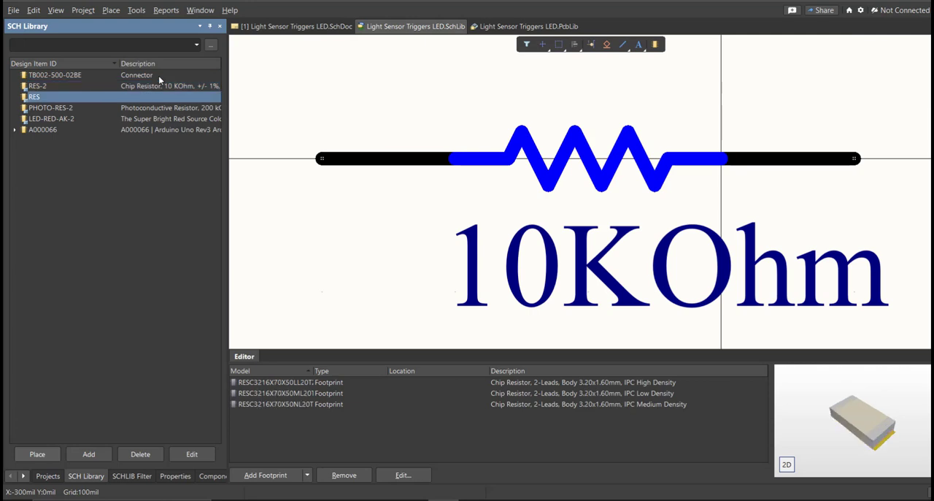
{"action": "key", "text": "Down"}
{"action": "key", "text": "Down"}
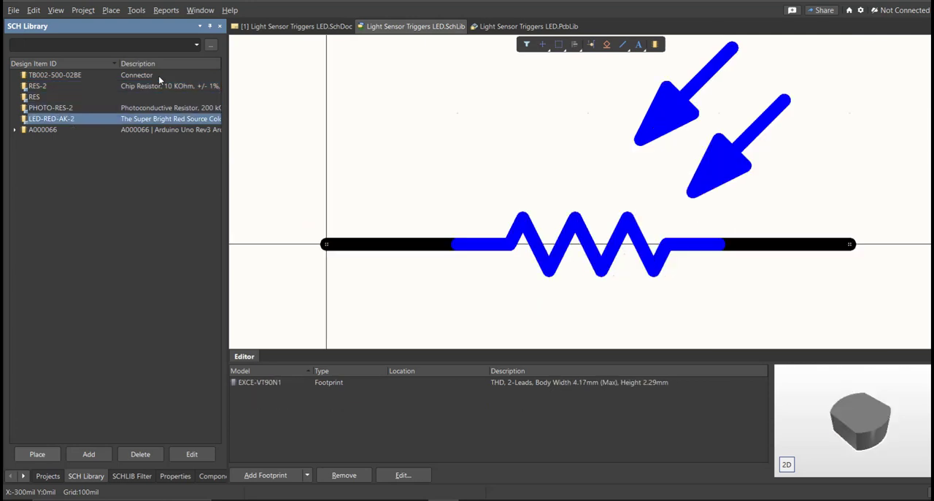
{"action": "key", "text": "Down"}
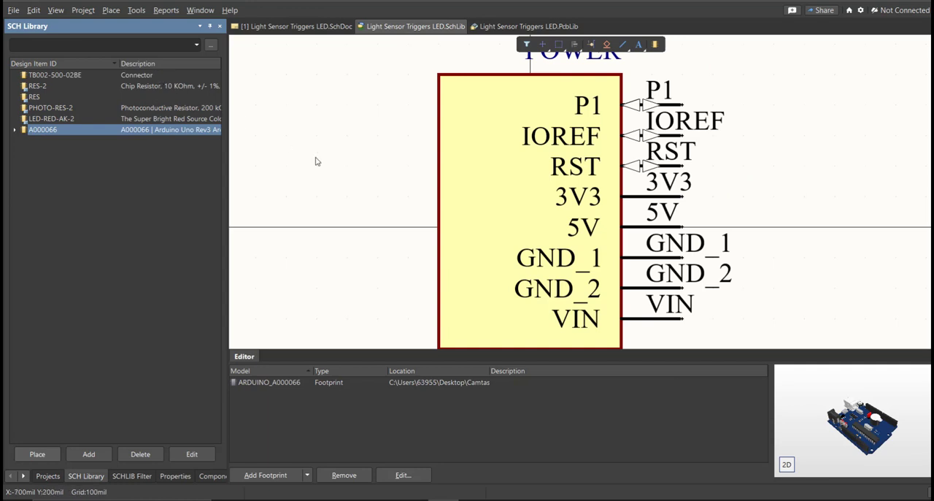
- Return to the schematic and show the Components panel with the Light Sensor Triggers LED.SchLib parts
{"action": "left_click", "coordinate": [299, 28]}
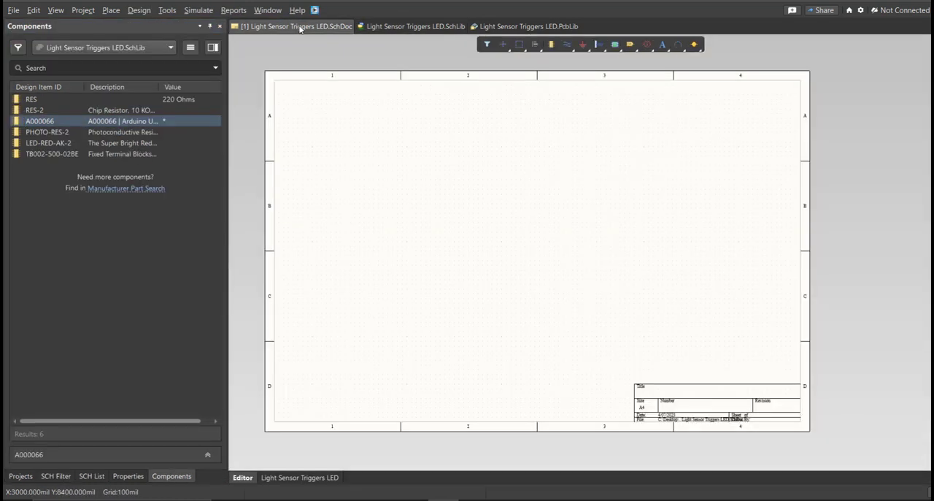
{"action": "left_click", "coordinate": [179, 476]}
{"action": "right_click_drag", "start_coordinate": [361, 287], "coordinate": [357, 283]}
{"action": "right_click", "coordinate": [356, 283]}
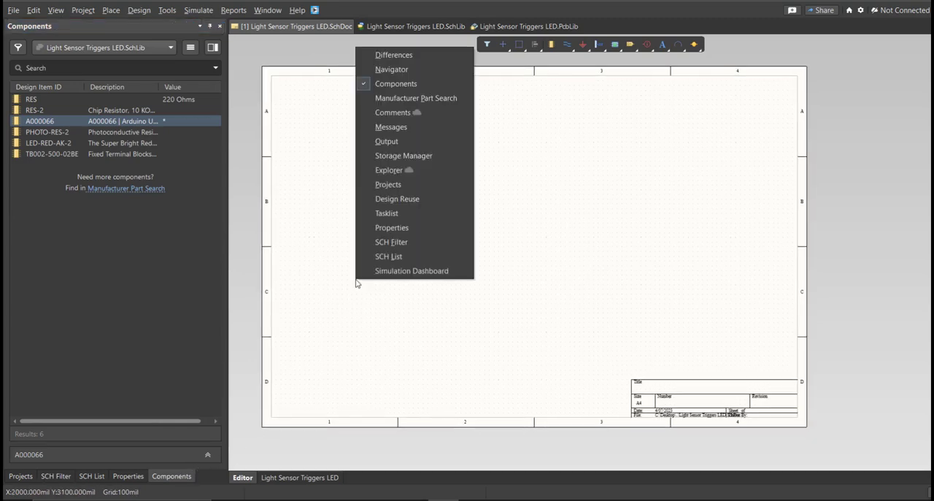
{"action": "left_click", "coordinate": [445, 88]}
{"action": "right_click_drag", "start_coordinate": [314, 368], "coordinate": [309, 360]}
{"action": "right_click", "coordinate": [309, 362]}
{"action": "left_click", "coordinate": [397, 161]}
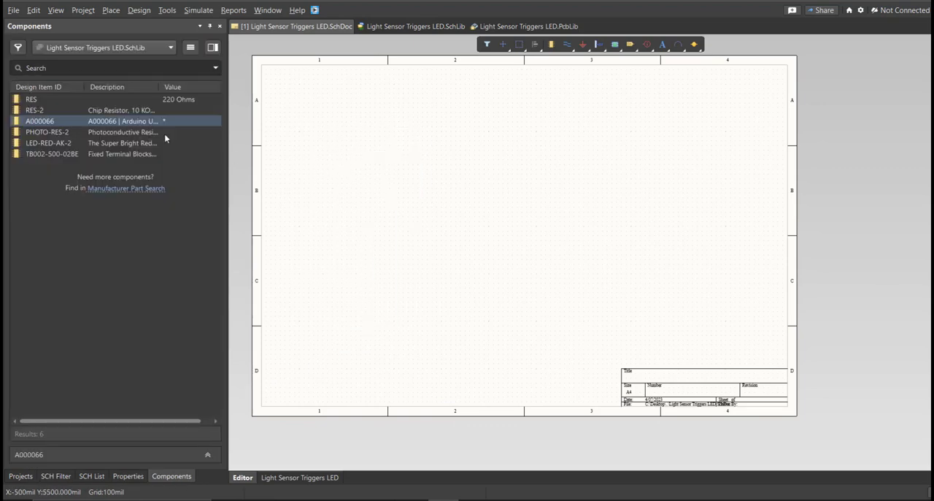
- Place RES, RES-2, PHOTO-RES-2, LED-RED-AK-2 and TB002-500-02BE from the project library on the schematic sheet
{"action": "left_click", "coordinate": [58, 103]}
{"action": "left_click_drag", "start_coordinate": [59, 103], "coordinate": [421, 217]}
{"action": "scroll", "coordinate": [377, 215], "scroll_direction": "up", "scroll_amount": 2, "text": "ctrl"}
{"action": "right_click_drag", "start_coordinate": [376, 215], "coordinate": [425, 194]}
{"action": "left_click_drag", "start_coordinate": [43, 110], "coordinate": [571, 218]}
{"action": "left_click_drag", "start_coordinate": [48, 132], "coordinate": [618, 270]}
{"action": "left_click_drag", "start_coordinate": [48, 143], "coordinate": [681, 210]}
{"action": "left_click_drag", "start_coordinate": [51, 154], "coordinate": [553, 261]}
- Place the A000066 Arduino's sub-parts in a column beside the other components on the schematic
{"action": "double_click", "coordinate": [41, 121]}
{"action": "left_click", "coordinate": [349, 215]}
{"action": "left_click", "coordinate": [352, 304]}
{"action": "scroll", "coordinate": [448, 219], "scroll_direction": "down", "scroll_amount": 2, "text": "ctrl"}
{"action": "key", "text": "Delete"}
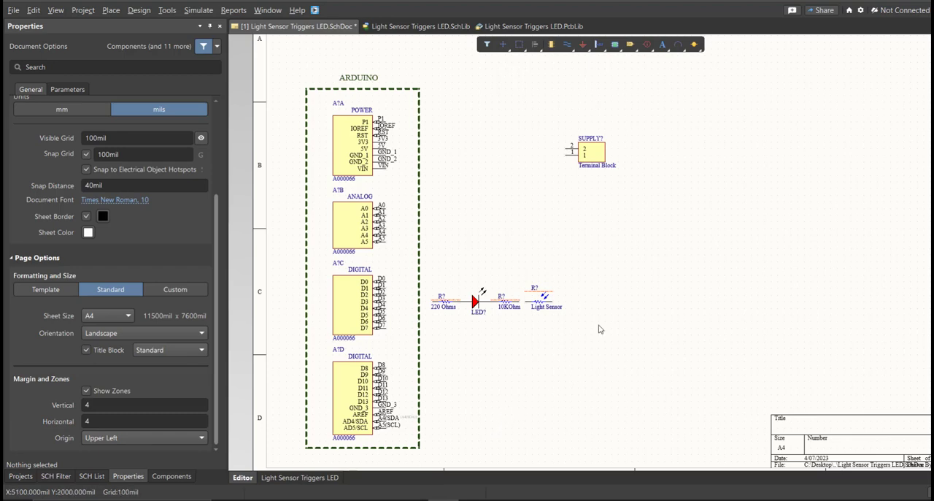
- Set the terminal block's designator to SUPPLY, without the question mark
{"action": "left_click", "coordinate": [599, 161]}
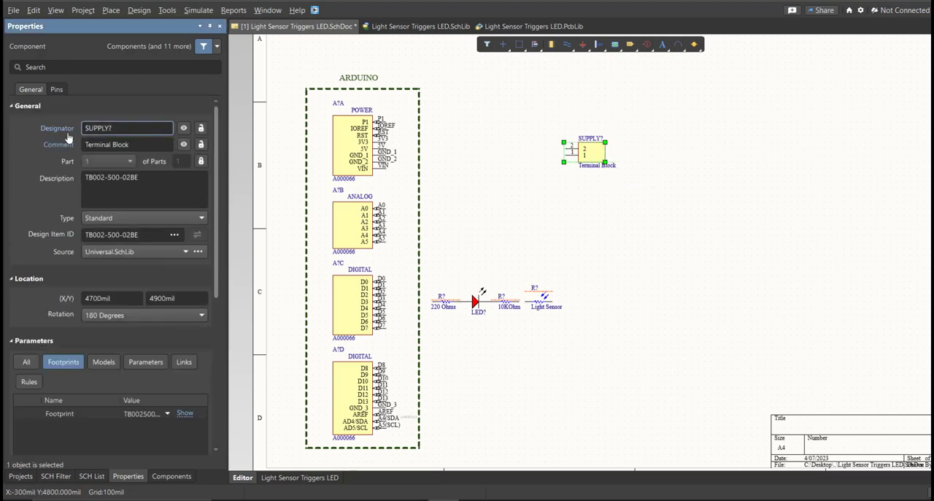
{"action": "key", "text": "BackSpace"}
{"action": "left_click", "coordinate": [122, 128]}
- Start annotating the schematic and update the changes list with proposed designators for all unnumbered components
{"action": "left_click", "coordinate": [167, 10]}
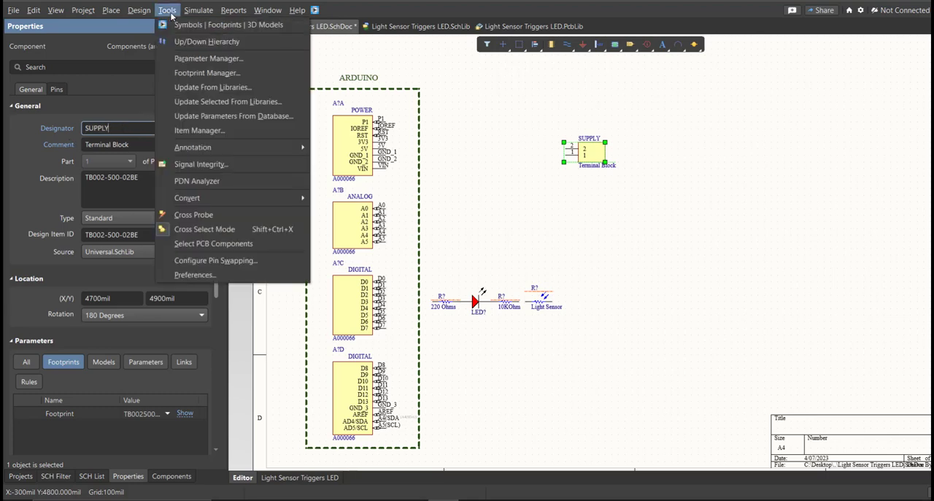
{"action": "mouse_move", "coordinate": [211, 149]}
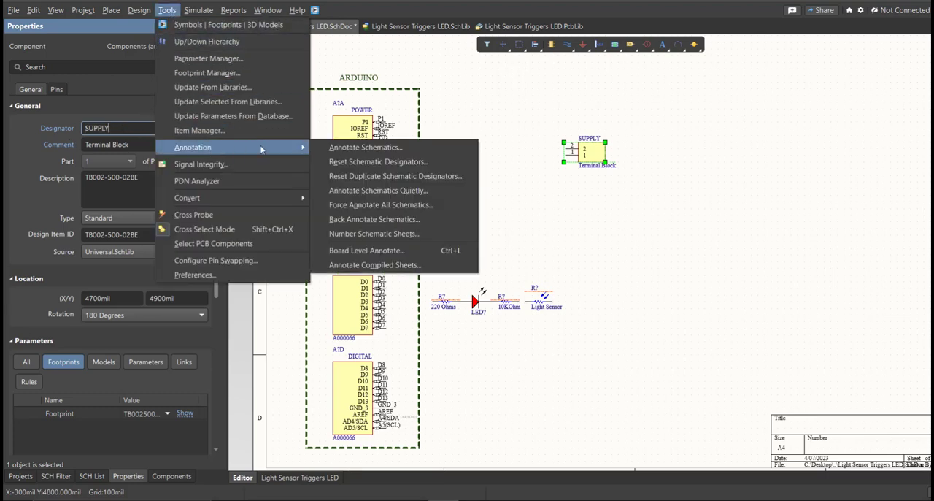
{"action": "left_click", "coordinate": [405, 147]}
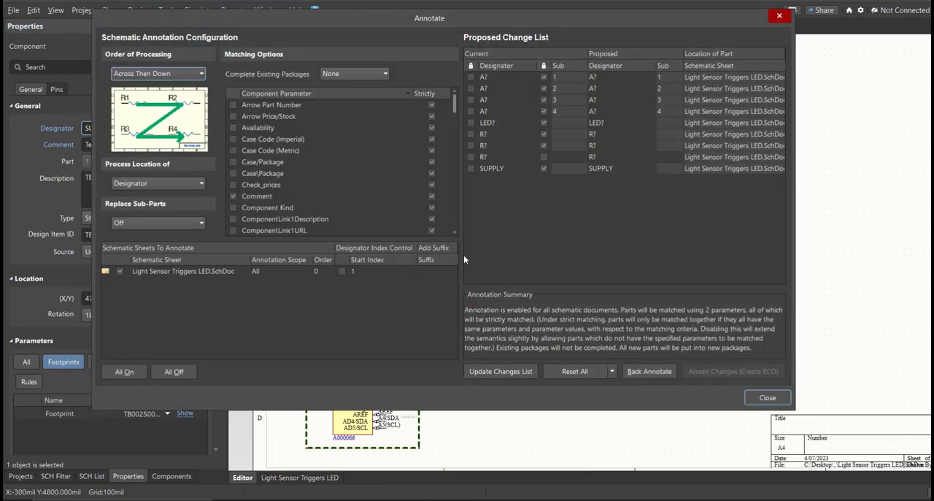
{"action": "left_click", "coordinate": [498, 371]}
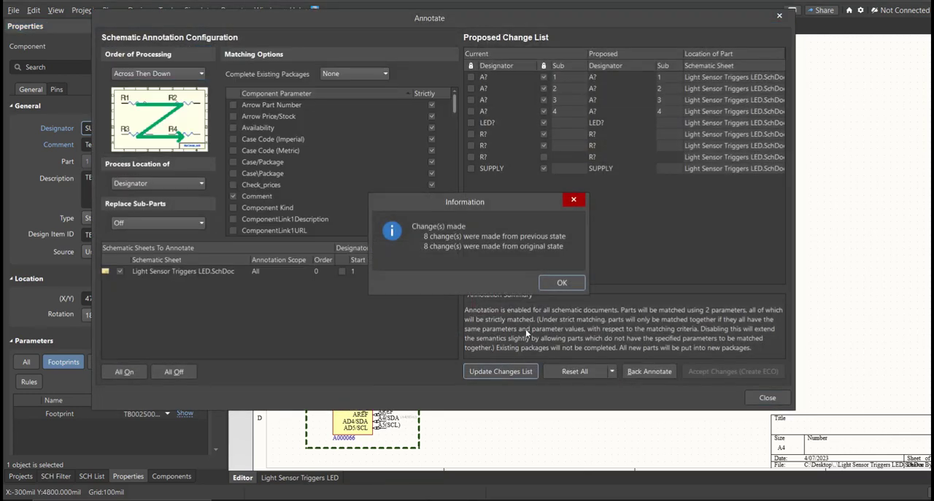
{"action": "left_click", "coordinate": [560, 283]}
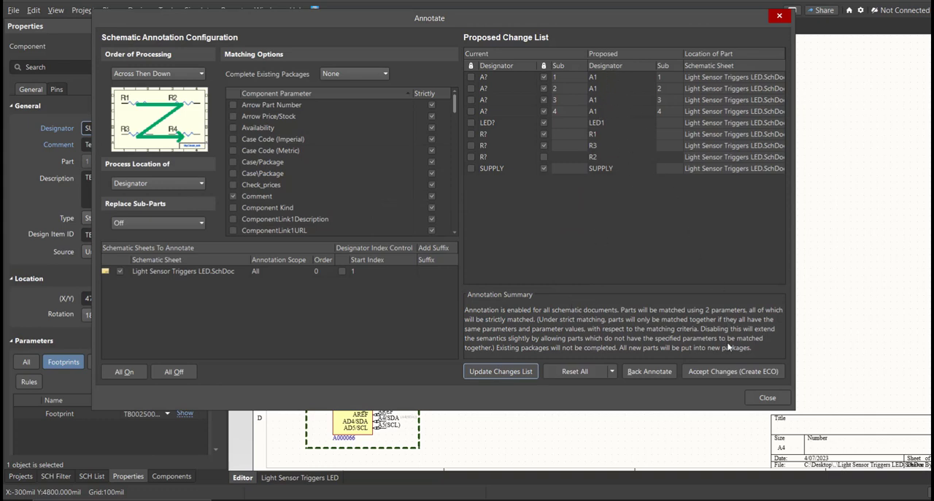
- Accept the proposed designators, execute the engineering change order, close the annotation and check the numbered parts on the sheet
{"action": "left_click", "coordinate": [727, 370]}
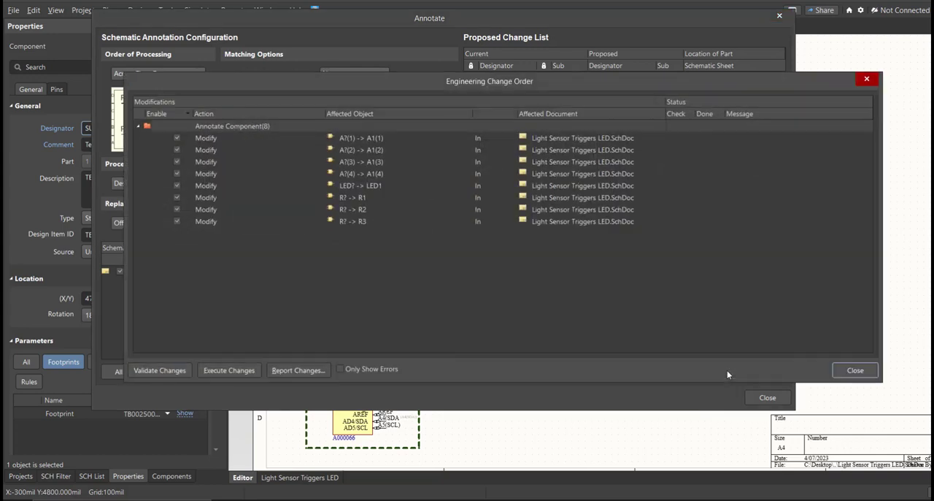
{"action": "left_click", "coordinate": [223, 370]}
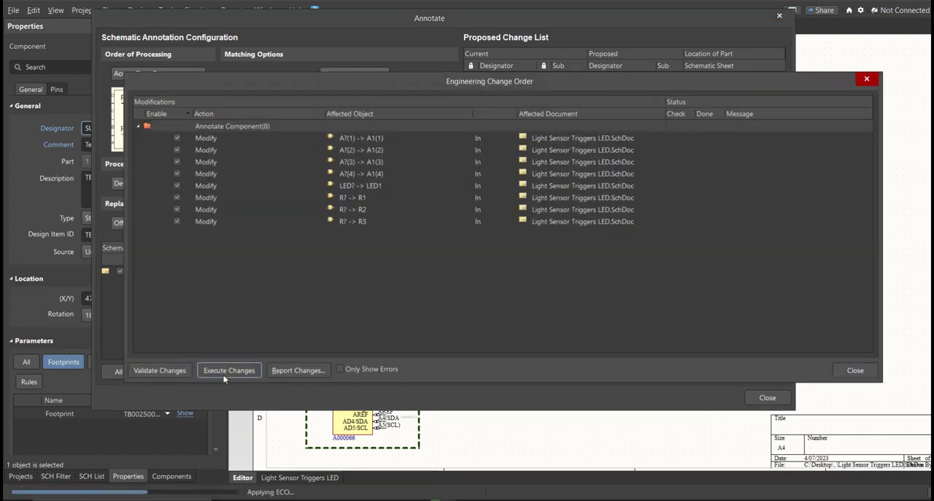
{"action": "left_click", "coordinate": [852, 370]}
{"action": "left_click", "coordinate": [768, 398]}
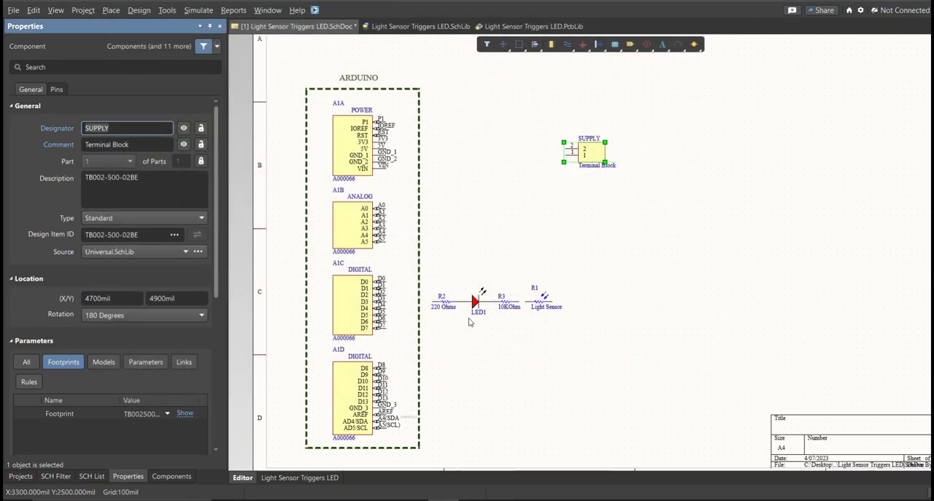
{"action": "scroll", "coordinate": [474, 303], "scroll_direction": "up", "scroll_amount": 5, "text": "ctrl"}
{"action": "scroll", "coordinate": [652, 292], "scroll_direction": "left", "scroll_amount": 3, "text": "shift"}
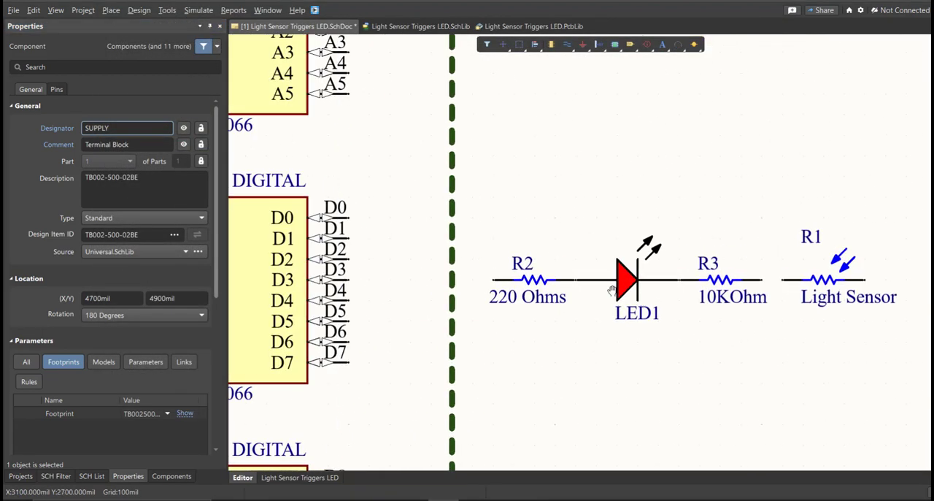
- Wire pins 2 and 1 of the SUPPLY terminal block to the Arduino's 5V and GND_1 pins
{"action": "scroll", "coordinate": [379, 226], "scroll_direction": "down", "scroll_amount": 5, "text": "ctrl"}
{"action": "scroll", "coordinate": [428, 244], "scroll_direction": "up", "scroll_amount": 2, "text": "ctrl"}
{"action": "left_click", "coordinate": [454, 235]}
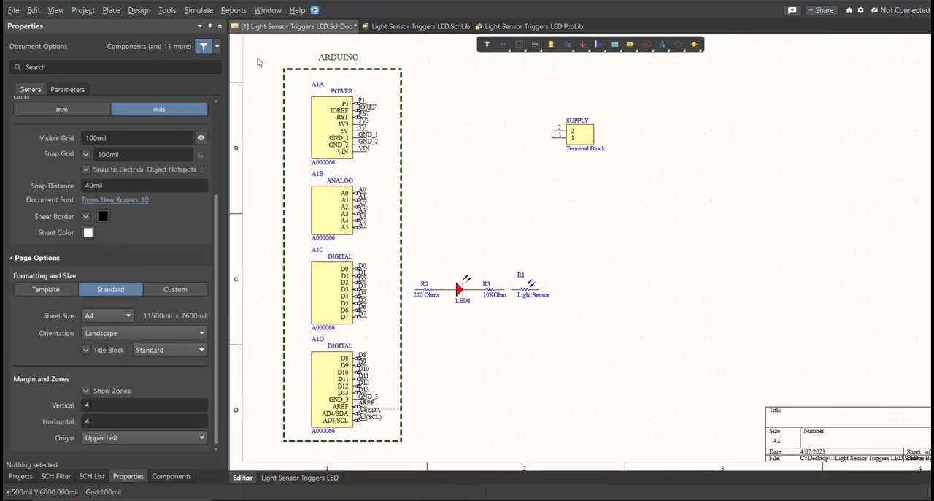
{"action": "left_click", "coordinate": [117, 12]}
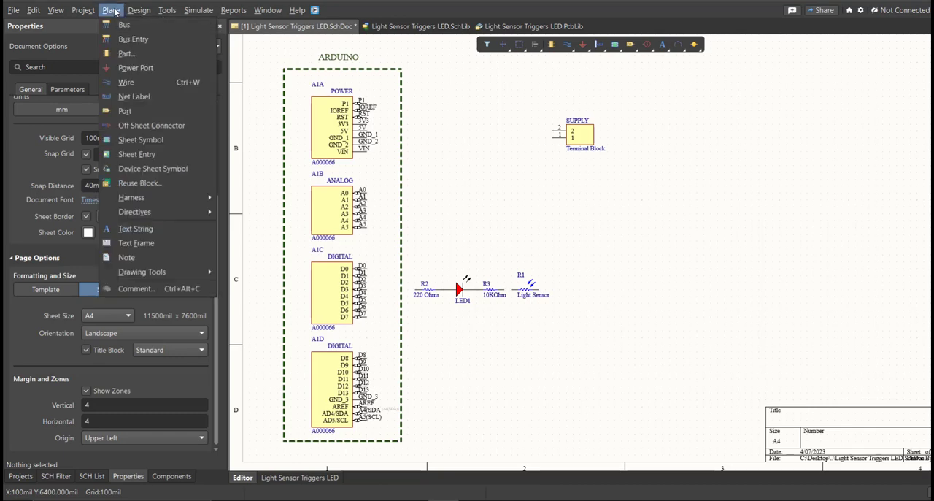
{"action": "left_click", "coordinate": [135, 82]}
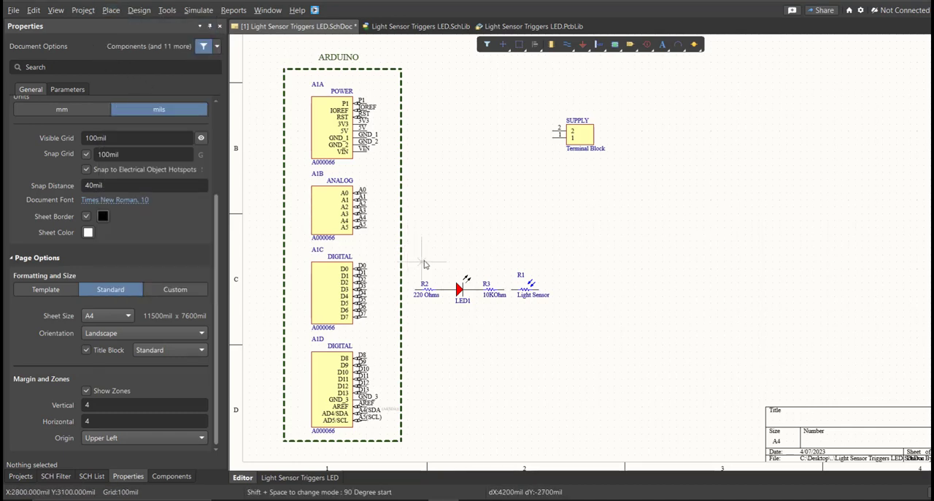
{"action": "scroll", "coordinate": [362, 184], "scroll_direction": "up", "scroll_amount": 2, "text": "ctrl"}
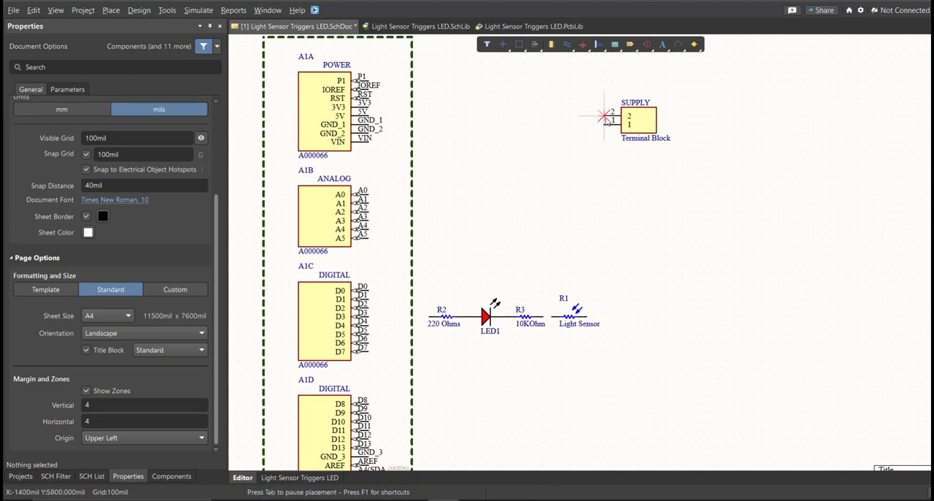
{"action": "scroll", "coordinate": [442, 119], "scroll_direction": "up", "scroll_amount": 2, "text": "ctrl"}
{"action": "scroll", "coordinate": [443, 118], "scroll_direction": "up", "scroll_amount": 1, "text": "ctrl"}
{"action": "left_click", "coordinate": [307, 116]}
{"action": "left_click", "coordinate": [307, 131]}
{"action": "left_click", "coordinate": [739, 130]}
- Wire the node between LED1 and R3 up to the GND_1 line
{"action": "scroll", "coordinate": [490, 110], "scroll_direction": "down", "scroll_amount": 3, "text": "ctrl"}
{"action": "scroll", "coordinate": [549, 287], "scroll_direction": "up", "scroll_amount": 2, "text": "ctrl"}
{"action": "left_click", "coordinate": [519, 304]}
{"action": "scroll", "coordinate": [516, 230], "scroll_direction": "down", "scroll_amount": 2, "text": "ctrl"}
{"action": "left_click", "coordinate": [516, 65]}
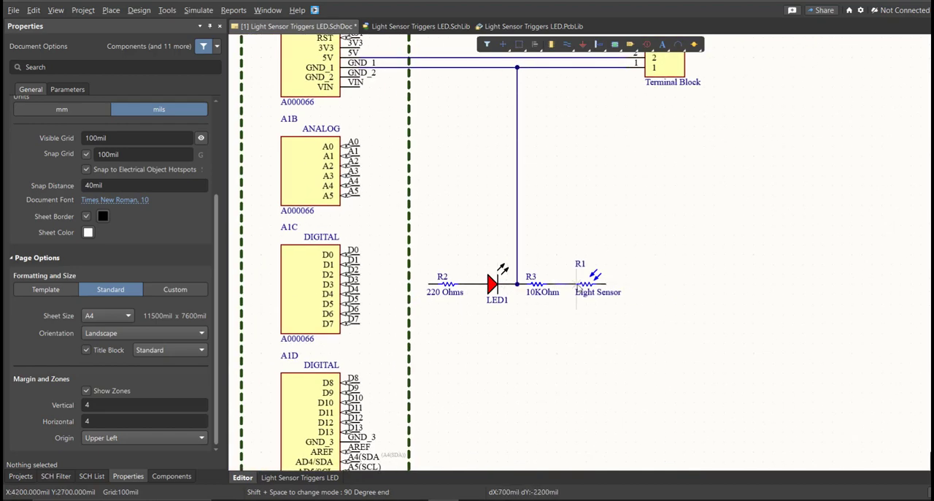
- Wire the free end of light sensor R1 up to the 5V line
{"action": "left_click", "coordinate": [608, 283]}
{"action": "scroll", "coordinate": [638, 270], "scroll_direction": "up", "scroll_amount": 1, "text": "ctrl"}
{"action": "right_click_drag", "start_coordinate": [624, 207], "coordinate": [595, 304]}
{"action": "scroll", "coordinate": [596, 290], "scroll_direction": "down", "scroll_amount": 1, "text": "ctrl"}
{"action": "left_click", "coordinate": [587, 161]}
- Wire Arduino pin A0 to the node between R3 and R1, and pin D3 to the free end of R2, and end wiring
{"action": "left_click", "coordinate": [364, 237]}
{"action": "left_click", "coordinate": [544, 357]}
{"action": "right_click_drag", "start_coordinate": [514, 384], "coordinate": [535, 322]}
{"action": "left_click", "coordinate": [444, 296]}
{"action": "left_click", "coordinate": [385, 295]}
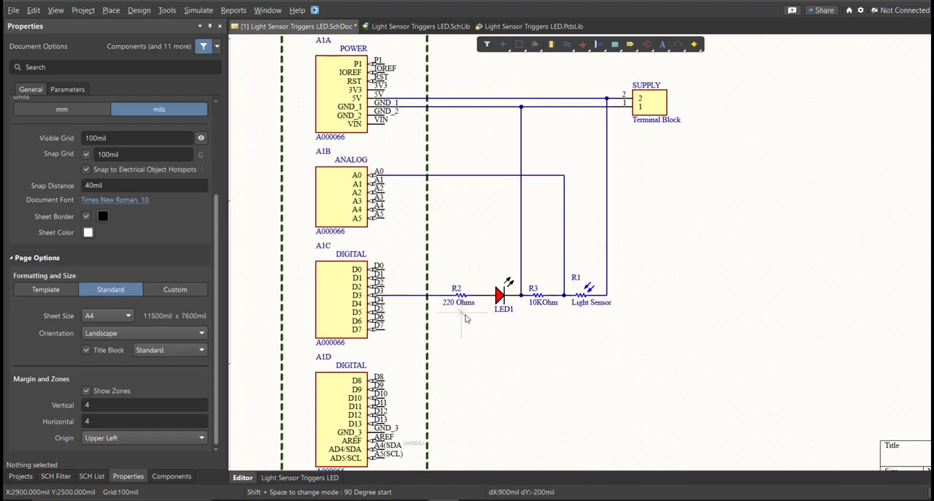
{"action": "right_click", "coordinate": [464, 316]}
- Place No ERC markers on the unused pins of the Arduino's power, analog and digital sub-parts
{"action": "right_click_drag", "start_coordinate": [441, 254], "coordinate": [452, 288]}
{"action": "key", "text": "p"}
{"action": "key", "text": "v"}
{"action": "key", "text": "n"}
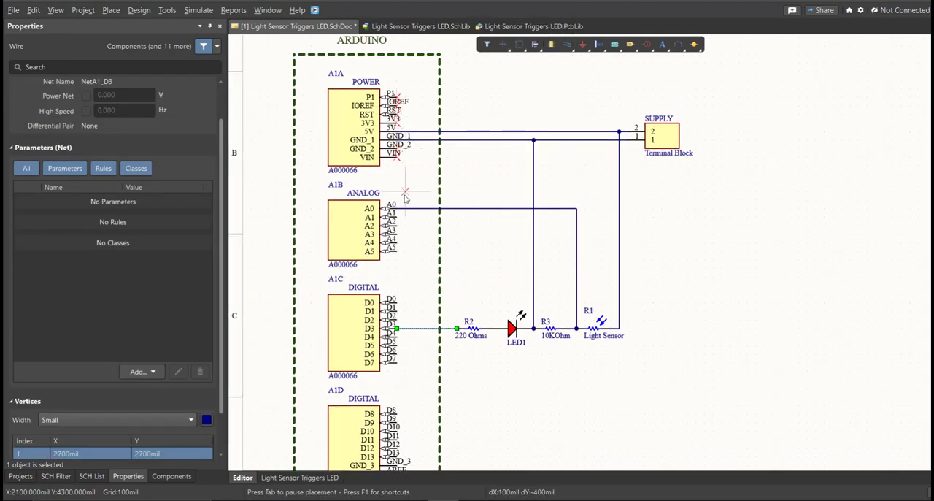
{"action": "scroll", "coordinate": [404, 240], "scroll_direction": "up", "scroll_amount": 1, "text": "ctrl"}
{"action": "left_click", "coordinate": [414, 82]}
{"action": "left_click", "coordinate": [414, 99]}
{"action": "left_click", "coordinate": [414, 115]}
{"action": "left_click", "coordinate": [414, 146]}
{"action": "left_click", "coordinate": [414, 162]}
{"action": "left_click", "coordinate": [413, 178]}
{"action": "left_click", "coordinate": [414, 194]}
{"action": "left_click", "coordinate": [414, 289]}
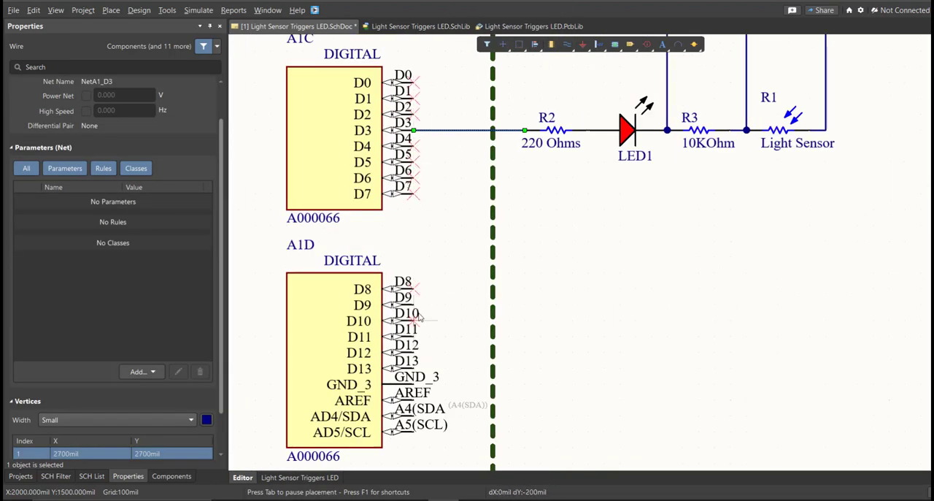
{"action": "left_click", "coordinate": [414, 416]}
{"action": "left_click", "coordinate": [414, 433]}
{"action": "right_click", "coordinate": [414, 292]}
{"action": "scroll", "coordinate": [415, 286], "scroll_direction": "down", "scroll_amount": 5, "text": "ctrl"}
{"action": "scroll", "coordinate": [454, 113], "scroll_direction": "up", "scroll_amount": 1, "text": "ctrl"}
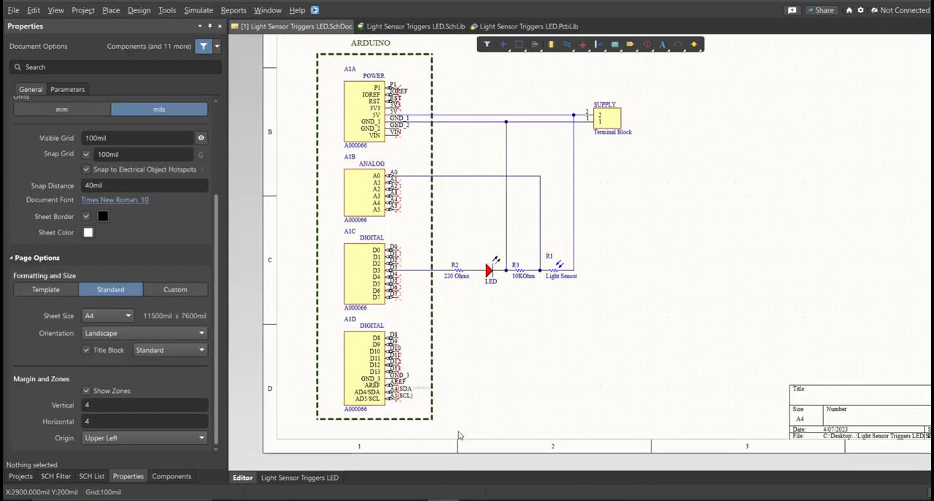
{"action": "scroll", "coordinate": [436, 370], "scroll_direction": "down", "scroll_amount": 4, "text": "ctrl"}
{"action": "scroll", "coordinate": [430, 340], "scroll_direction": "up", "scroll_amount": 2, "text": "ctrl"}
{"action": "right_click_drag", "start_coordinate": [432, 338], "coordinate": [456, 332]}
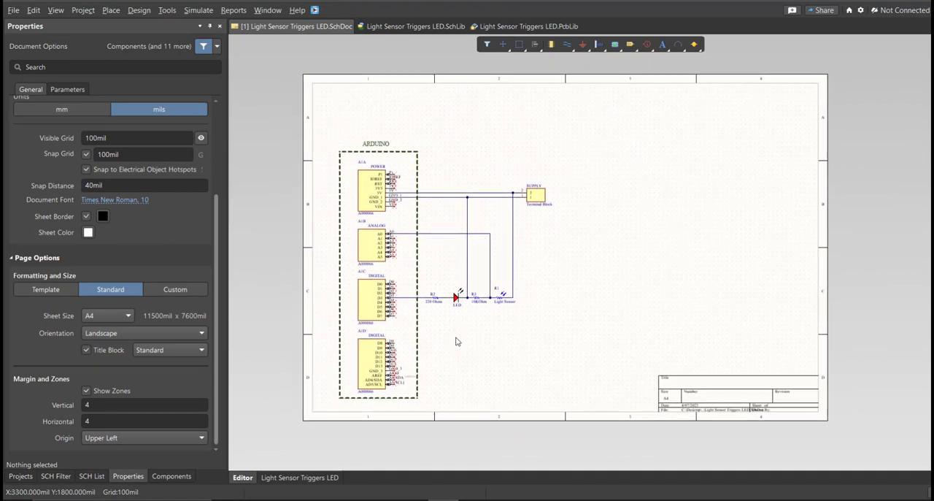
- Switch the sheet units to mm and give the page a custom size of 200 mm wide by 200 mm high
{"action": "left_click", "coordinate": [127, 475]}
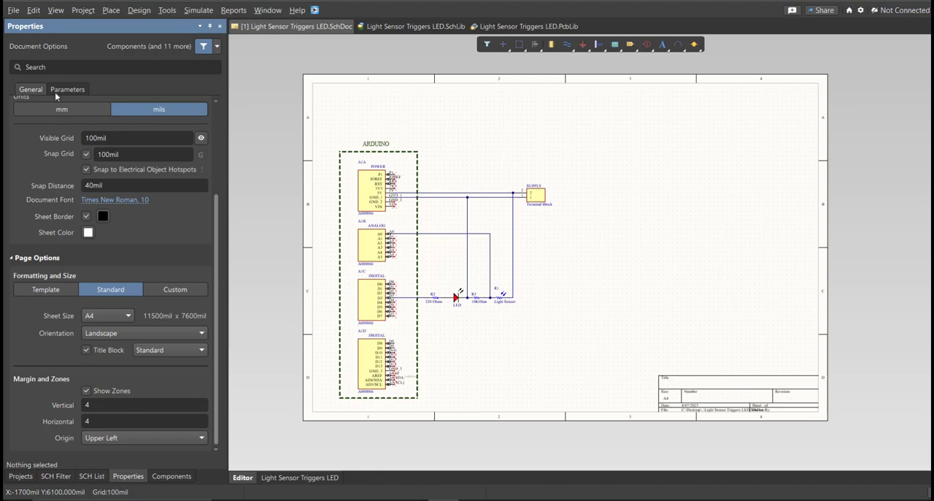
{"action": "scroll", "coordinate": [62, 137], "scroll_direction": "up", "scroll_amount": 1}
{"action": "left_click", "coordinate": [58, 138]}
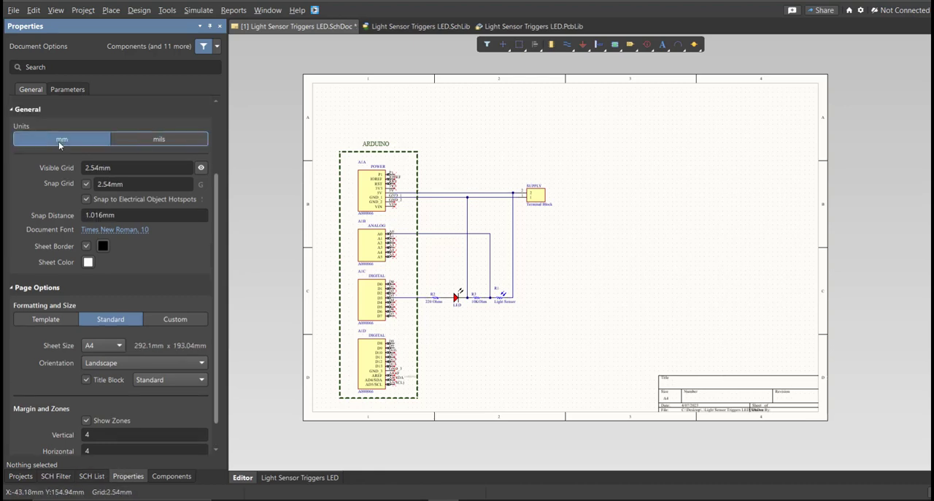
{"action": "left_click", "coordinate": [166, 319]}
{"action": "scroll", "coordinate": [183, 299], "scroll_direction": "down", "scroll_amount": 1}
{"action": "left_click", "coordinate": [106, 314]}
{"action": "type", "text": "200"}
{"action": "key", "text": "Tab"}
{"action": "type", "text": "200"}
{"action": "key", "text": "Return"}
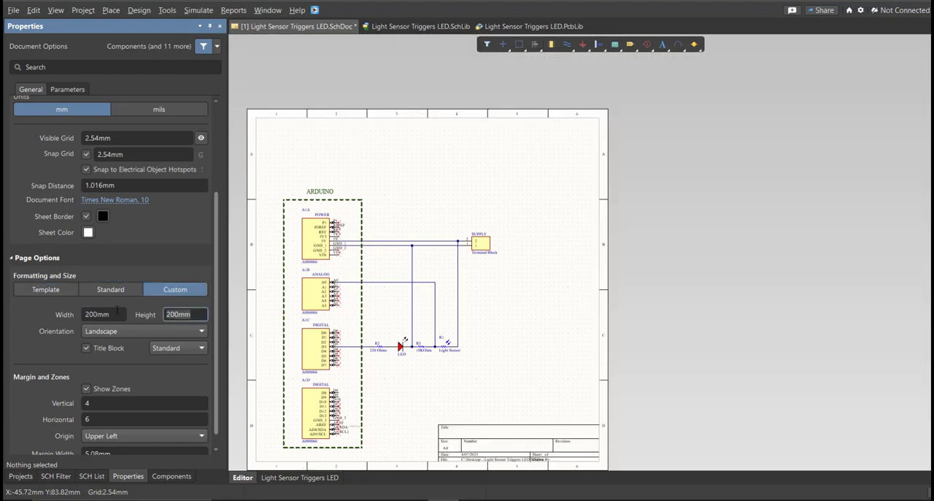
- Set the sheet's number of horizontal zones to 4
{"action": "double_click", "coordinate": [129, 423]}
{"action": "type", "text": "4"}
{"action": "key", "text": "Return"}
- Select the whole circuit, move it to the middle of the resized sheet and deselect it
{"action": "right_click_drag", "start_coordinate": [387, 322], "coordinate": [401, 312]}
{"action": "key", "text": "ctrl+a"}
{"action": "left_click_drag", "start_coordinate": [425, 338], "coordinate": [485, 293]}
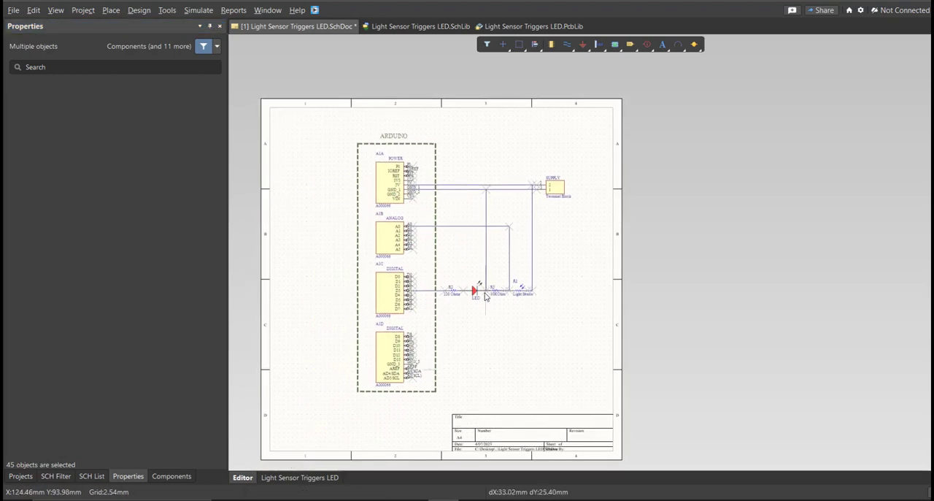
{"action": "left_click", "coordinate": [503, 322]}
{"action": "scroll", "coordinate": [482, 292], "scroll_direction": "up", "scroll_amount": 3, "text": "ctrl"}
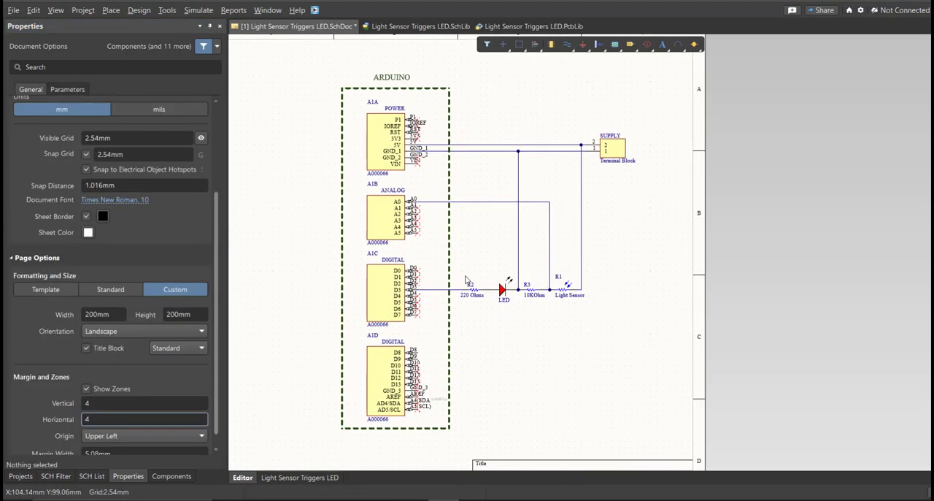
{"action": "right_click_drag", "start_coordinate": [459, 303], "coordinate": [457, 307]}
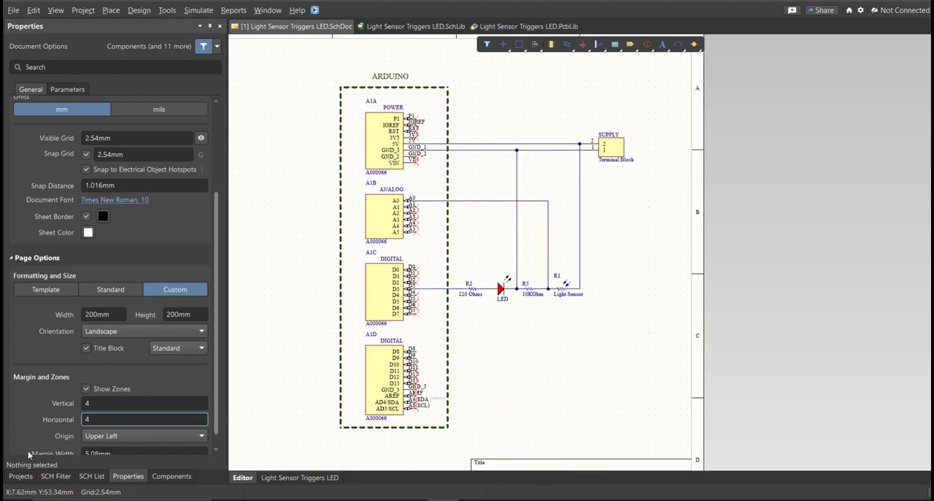
- Save the Light Sensor Triggers LED project and validate the PCB project
{"action": "left_click", "coordinate": [21, 476]}
{"action": "right_click", "coordinate": [170, 99]}
{"action": "left_click", "coordinate": [197, 153]}
{"action": "right_click", "coordinate": [180, 97]}
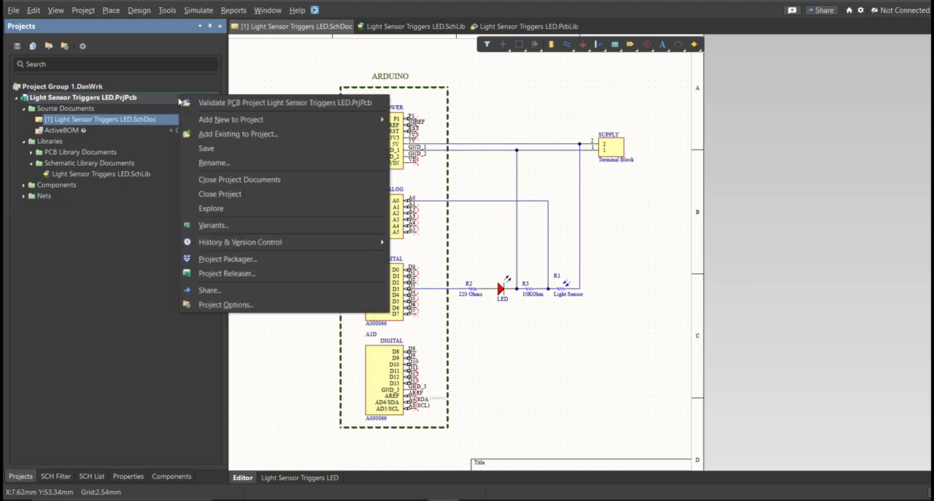
{"action": "left_click", "coordinate": [243, 106]}
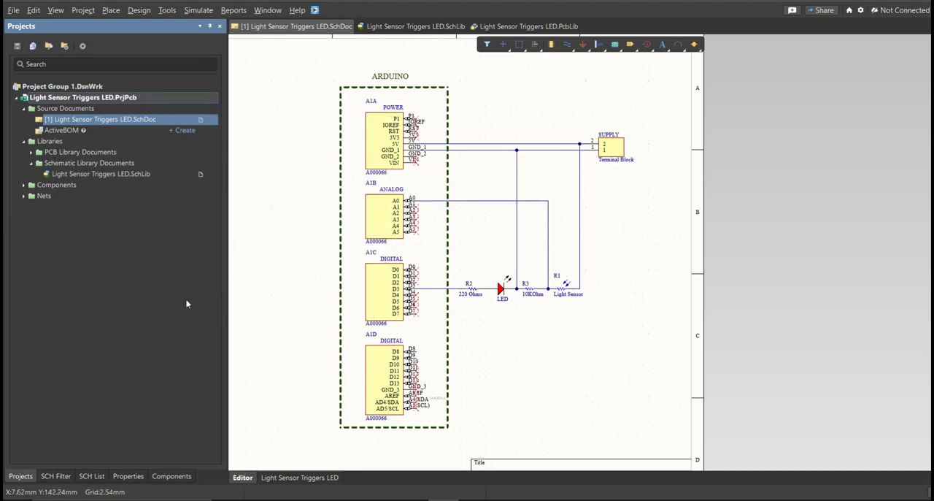
- Show the Messages panel and check the project's validation result
{"action": "right_click_drag", "start_coordinate": [260, 323], "coordinate": [279, 316]}
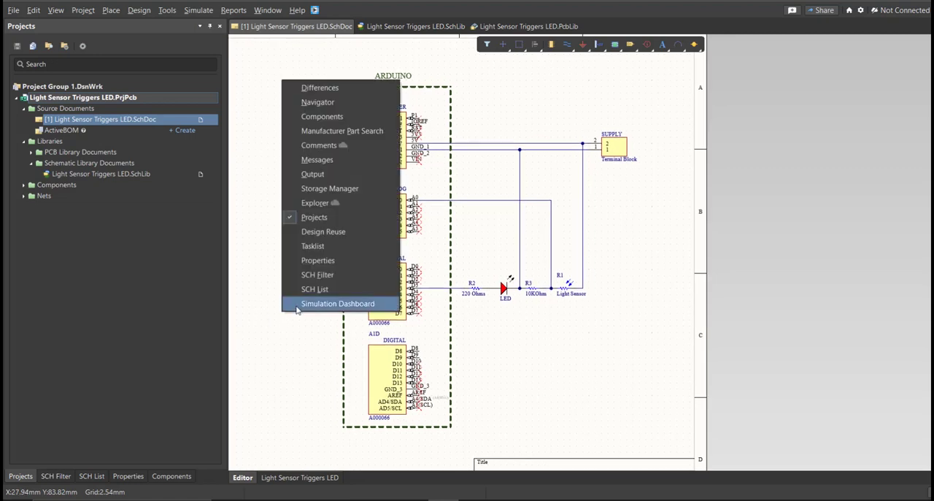
{"action": "left_click", "coordinate": [318, 160]}
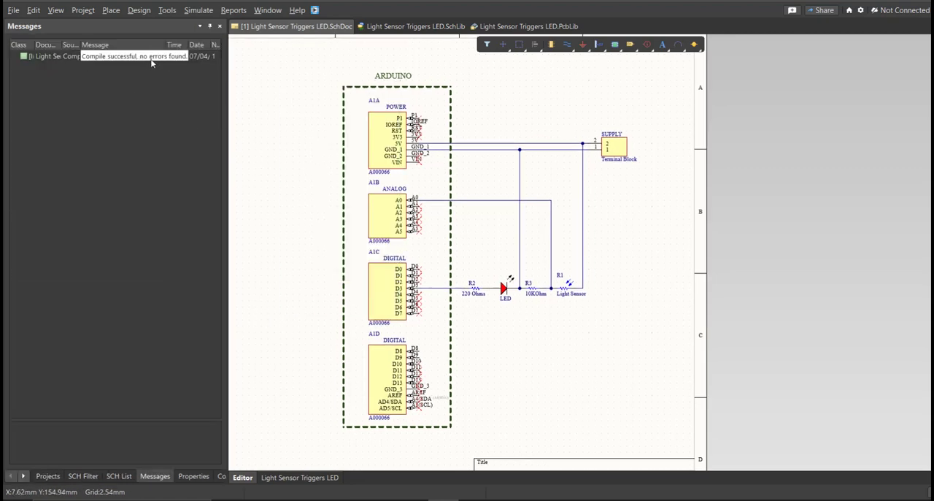
{"action": "scroll", "coordinate": [322, 154], "scroll_direction": "down", "scroll_amount": 2, "text": "ctrl"}
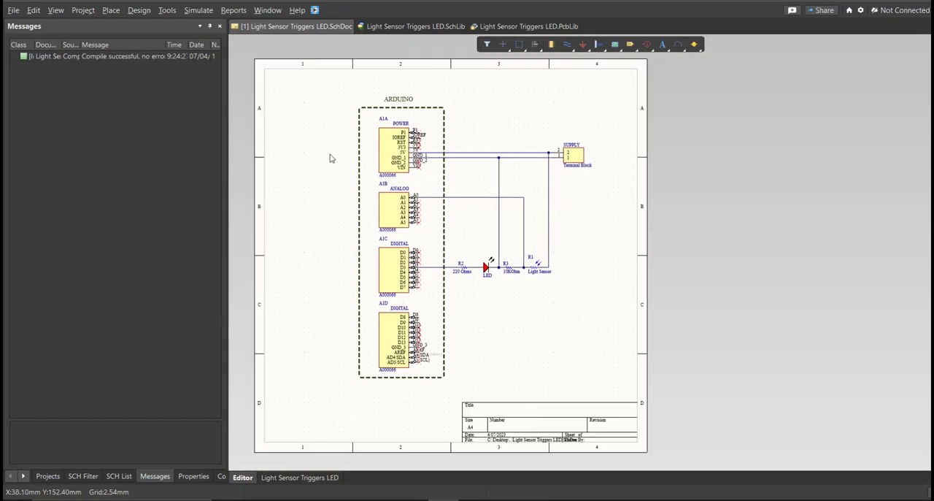
- Add a new PCB document to the project
{"action": "left_click", "coordinate": [13, 11]}
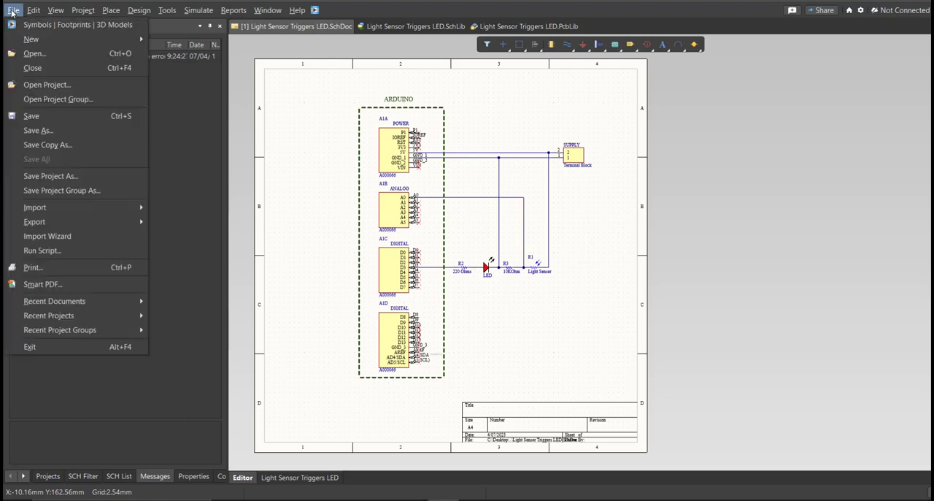
{"action": "mouse_move", "coordinate": [25, 40]}
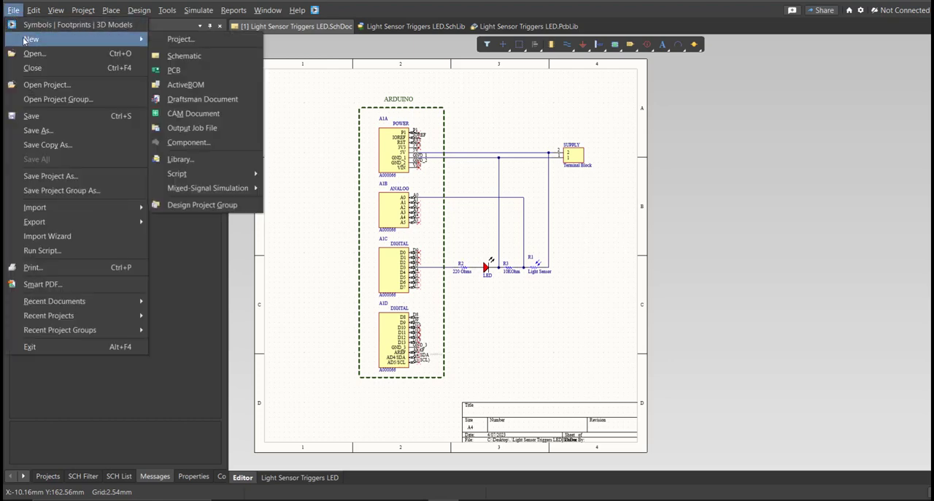
{"action": "left_click", "coordinate": [213, 71]}
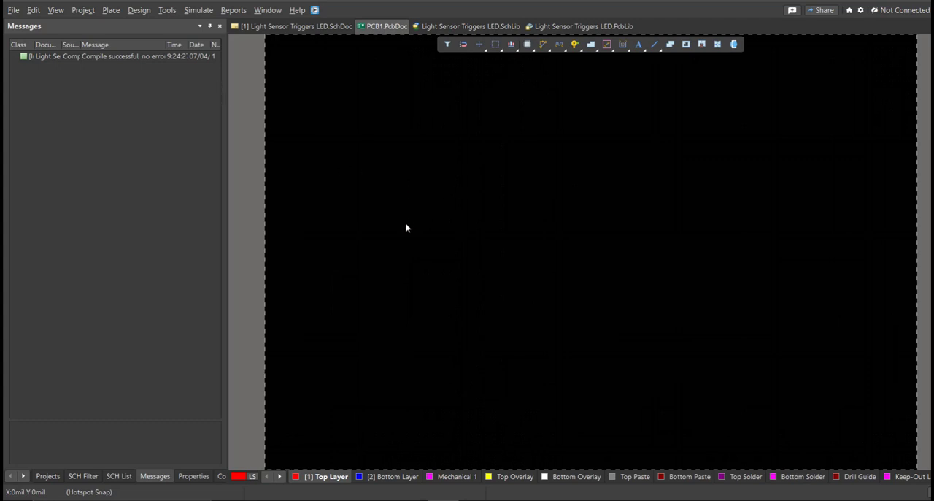
- Save the new PCB document in the project folder as Light Sensor Triggers LED
{"action": "key", "text": "ctrl+s"}
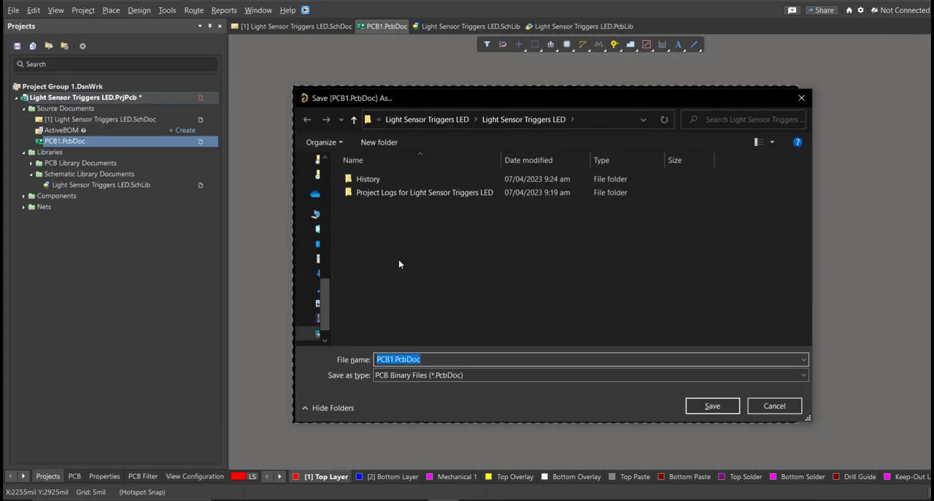
{"action": "type", "text": "l"}
{"action": "left_click", "coordinate": [451, 370]}
{"action": "left_click", "coordinate": [501, 359]}
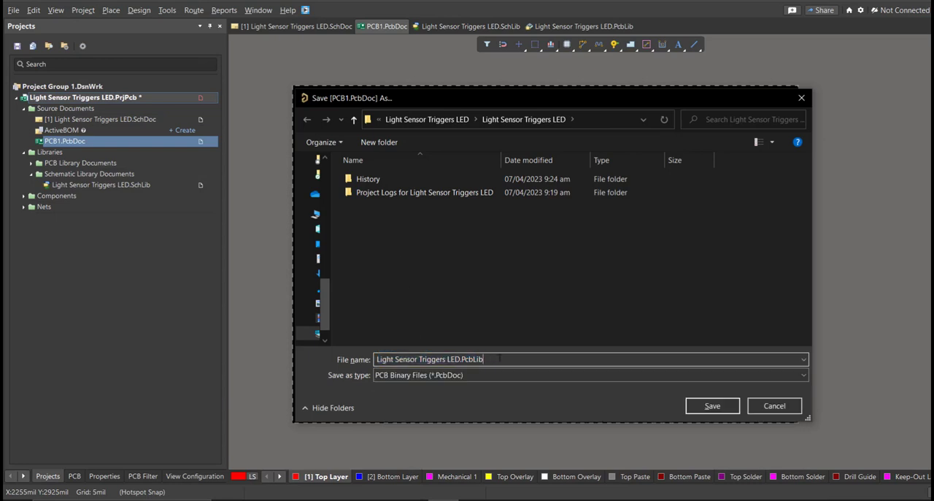
{"action": "key", "text": "BackSpace"}
{"action": "key", "text": "BackSpace"}
{"action": "key", "text": "BackSpace"}
{"action": "key", "text": "BackSpace"}
{"action": "left_click", "coordinate": [510, 329]}
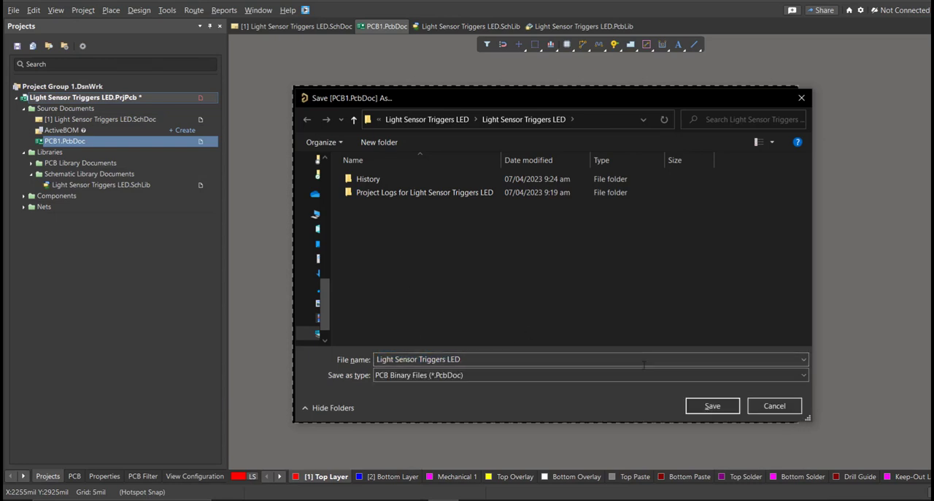
{"action": "left_click", "coordinate": [703, 406]}
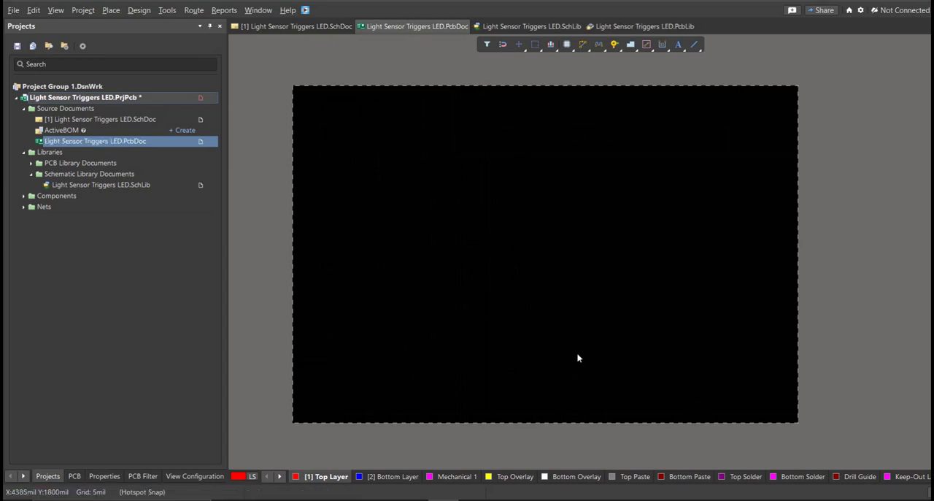
- Return to the Light Sensor Triggers LED schematic and save the project
{"action": "double_click", "coordinate": [168, 121]}
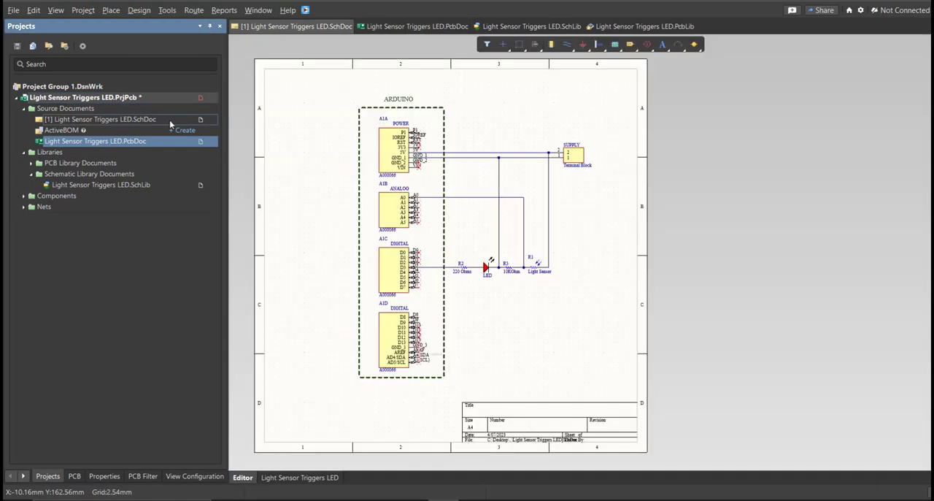
{"action": "right_click", "coordinate": [188, 95]}
{"action": "left_click", "coordinate": [216, 148]}
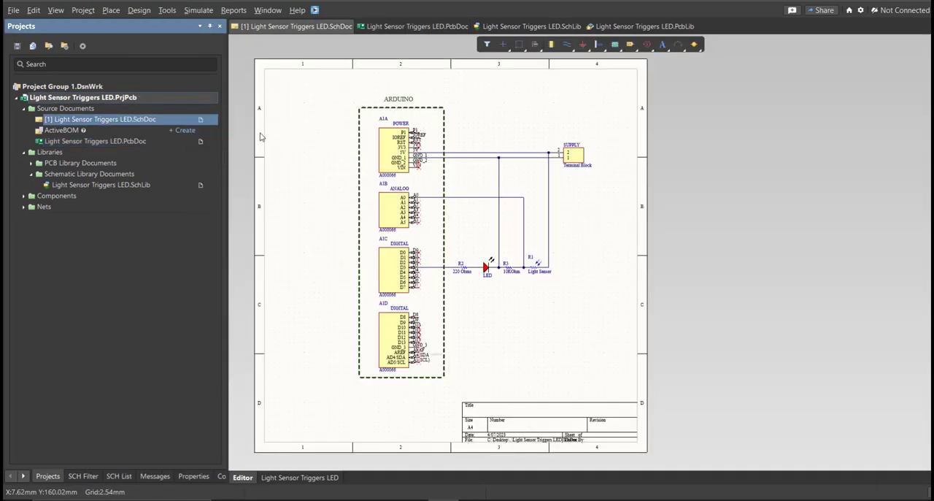
- Update Light Sensor Triggers LED.PcbDoc from the schematic, validating and executing all changes in the engineering change order
{"action": "left_click", "coordinate": [143, 12]}
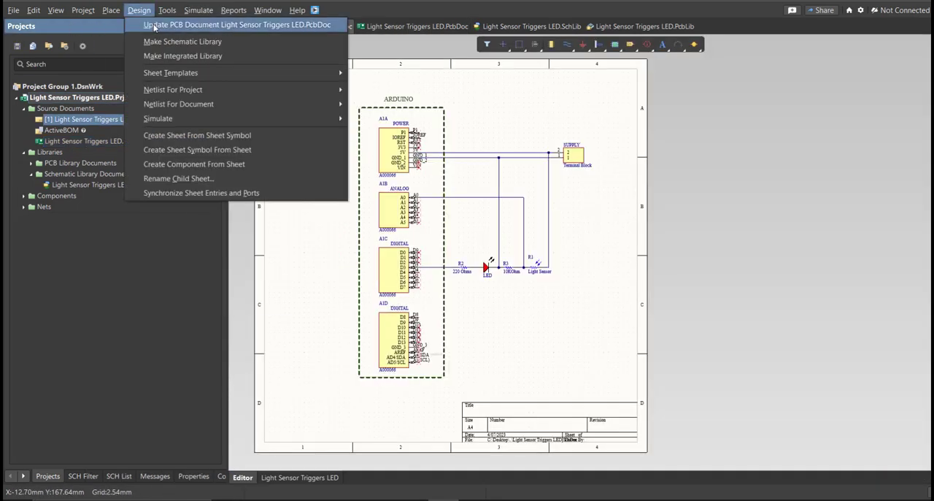
{"action": "left_click", "coordinate": [154, 27]}
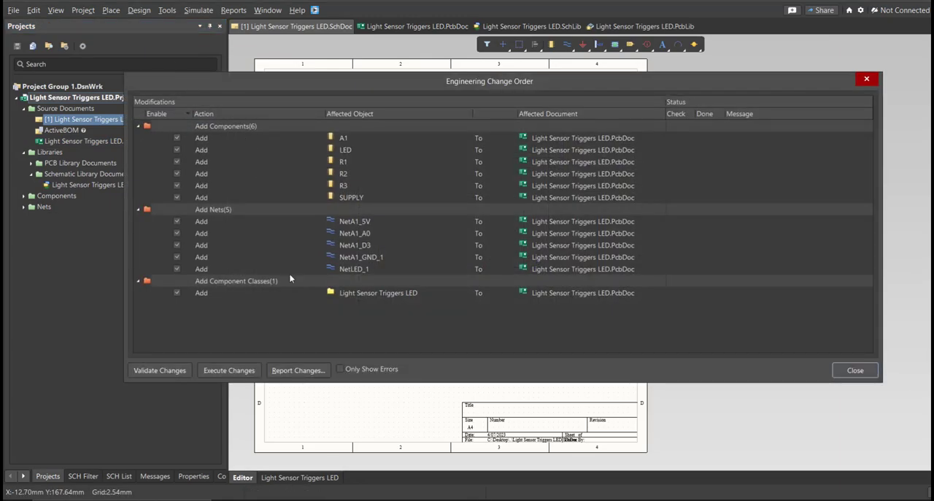
{"action": "left_click_drag", "start_coordinate": [376, 89], "coordinate": [339, 97]}
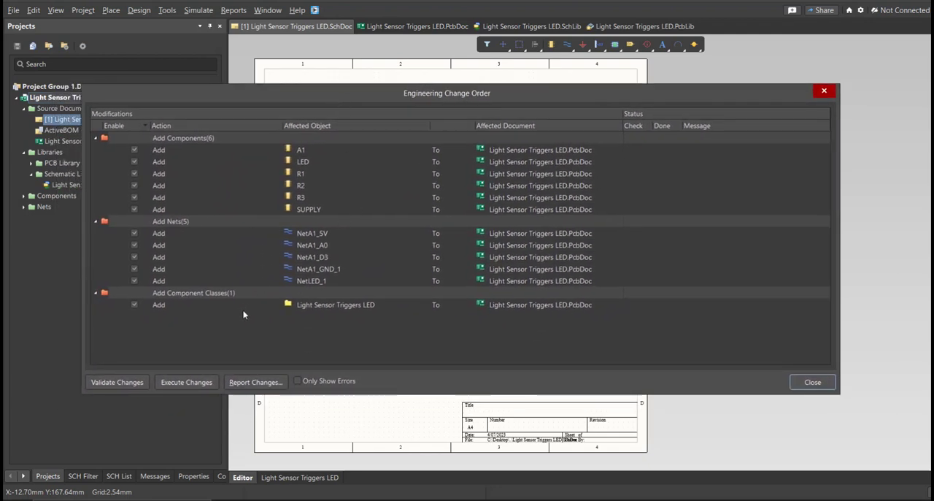
{"action": "left_click", "coordinate": [132, 382]}
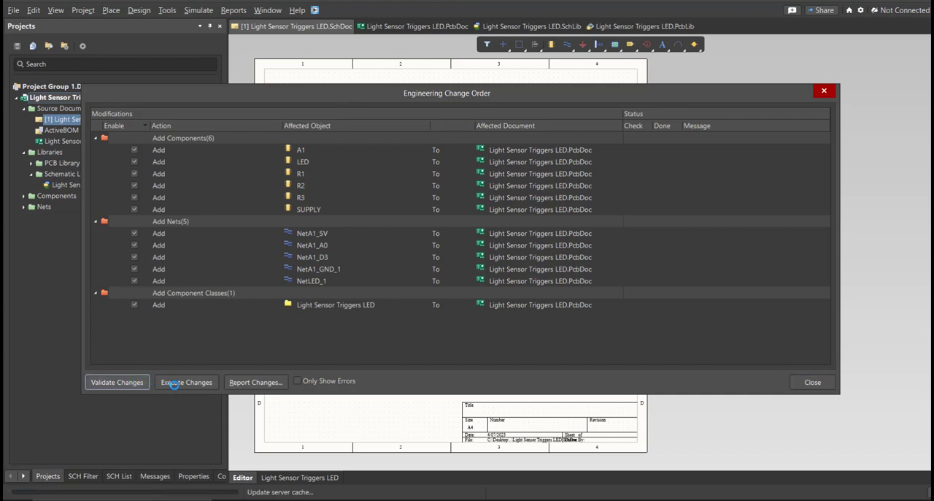
{"action": "left_click", "coordinate": [182, 383]}
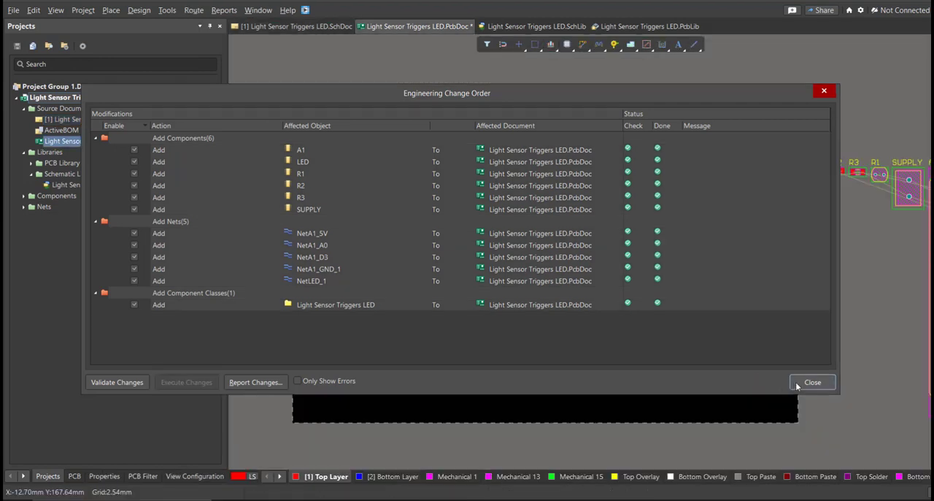
- Close the engineering change order and arrange A1, SUPPLY, LED, R1, R2 and R3 within the board area
{"action": "left_click", "coordinate": [795, 381]}
{"action": "left_click_drag", "start_coordinate": [839, 323], "coordinate": [540, 385]}
{"action": "key", "text": "space"}
{"action": "left_click_drag", "start_coordinate": [800, 247], "coordinate": [480, 245]}
{"action": "left_click_drag", "start_coordinate": [690, 223], "coordinate": [826, 267]}
{"action": "left_click_drag", "start_coordinate": [764, 244], "coordinate": [762, 246]}
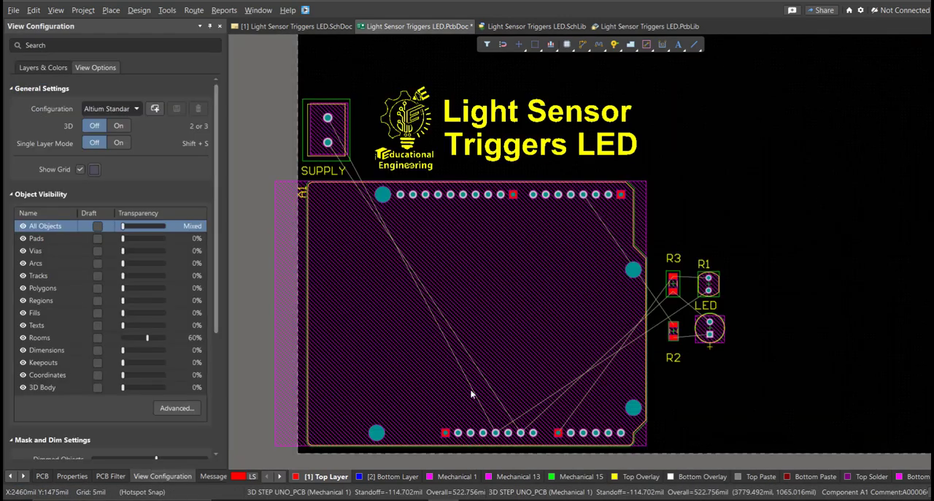
{"action": "mouse_move", "coordinate": [470, 388]}
{"action": "right_mouse_down"}
{"action": "mouse_move", "coordinate": [473, 324]}
{"action": "mouse_move", "coordinate": [465, 378]}
{"action": "mouse_move", "coordinate": [455, 380]}
{"action": "right_mouse_up"}
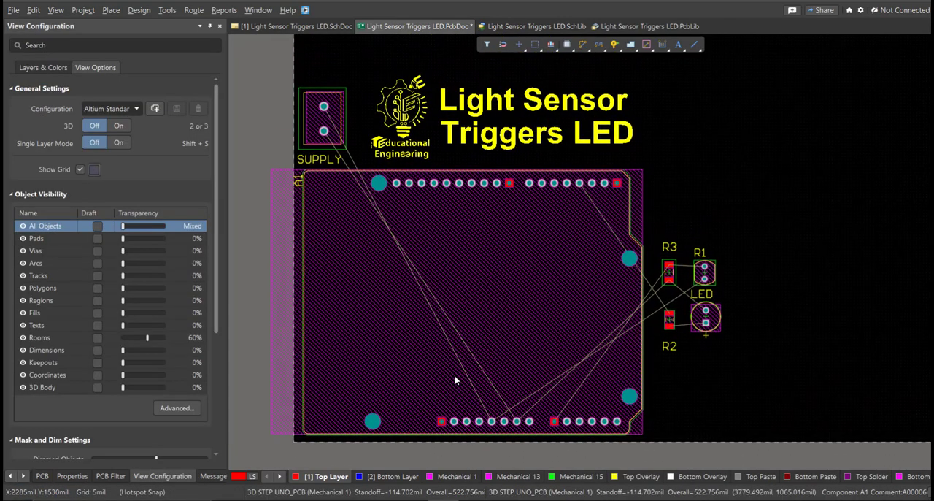
- Edit the board shape in board planning mode, moving its right edge in to make the board about 3520 mil wide
{"action": "right_click_drag", "start_coordinate": [544, 285], "coordinate": [504, 322]}
{"action": "middle_click_drag", "start_coordinate": [504, 322], "coordinate": [504, 323]}
{"action": "right_click_drag", "start_coordinate": [487, 346], "coordinate": [481, 345]}
{"action": "key", "text": "1"}
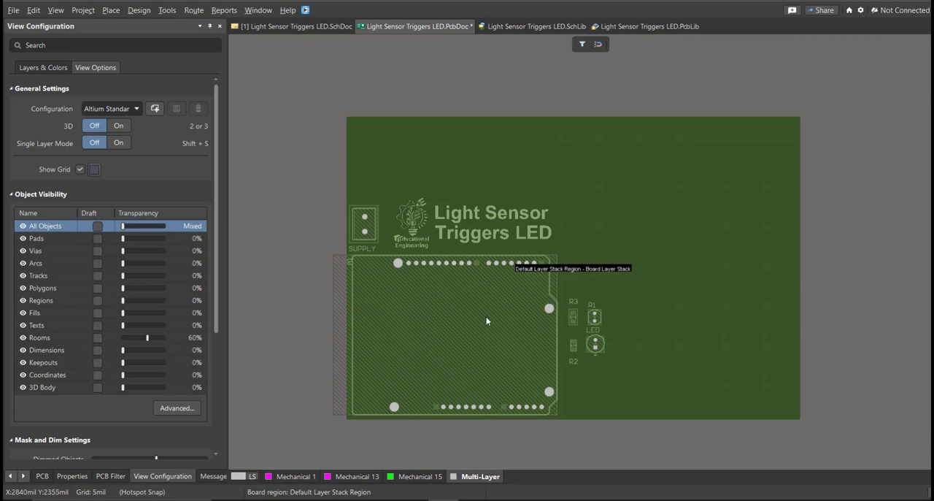
{"action": "left_click", "coordinate": [140, 11]}
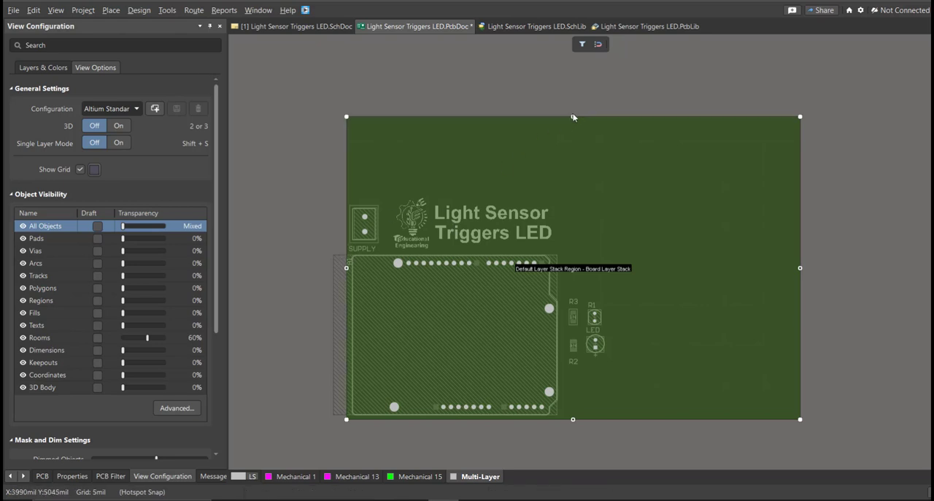
{"action": "left_click_drag", "start_coordinate": [801, 268], "coordinate": [688, 268]}
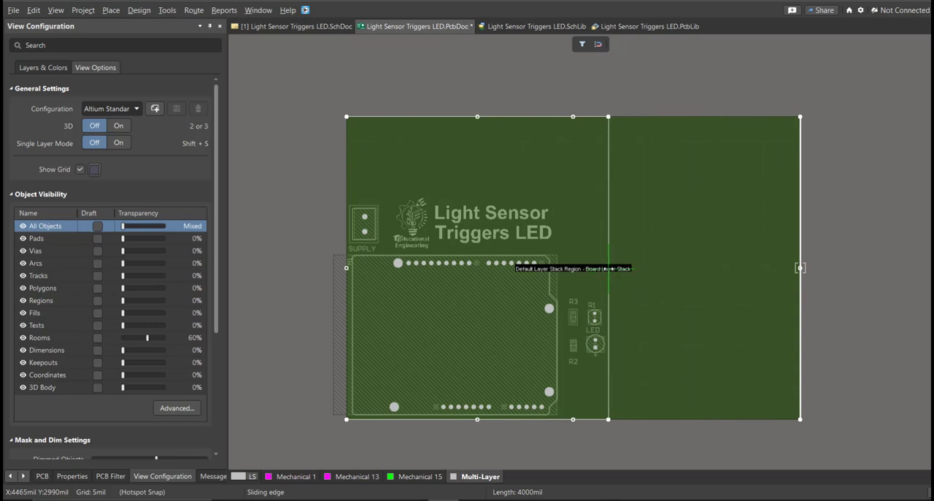
{"action": "left_click_drag", "start_coordinate": [613, 268], "coordinate": [613, 268]}
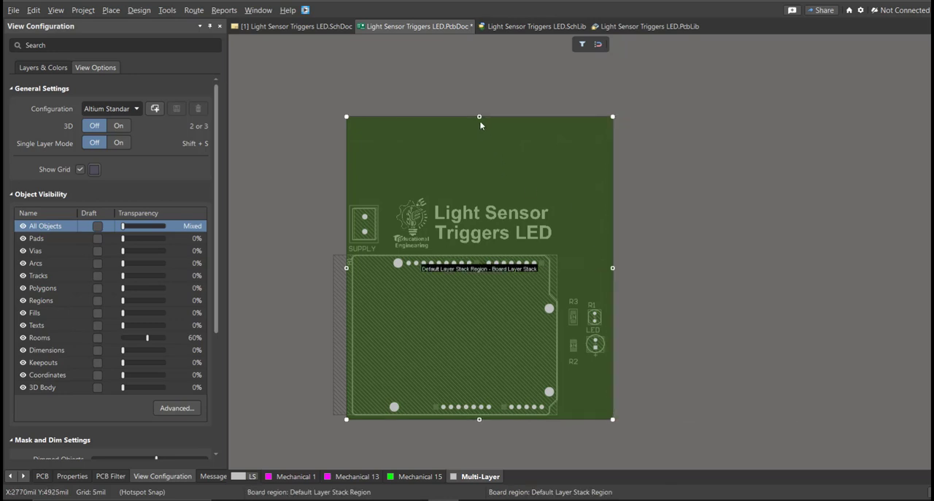
- Lower the board's top edge to just above the logo and title, and return to the 2D layout view
{"action": "left_click_drag", "start_coordinate": [480, 117], "coordinate": [482, 199]}
{"action": "scroll", "coordinate": [479, 189], "scroll_direction": "up", "scroll_amount": 3, "text": "ctrl"}
{"action": "right_click_drag", "start_coordinate": [448, 221], "coordinate": [500, 93]}
{"action": "scroll", "coordinate": [504, 99], "scroll_direction": "down", "scroll_amount": 2, "text": "ctrl"}
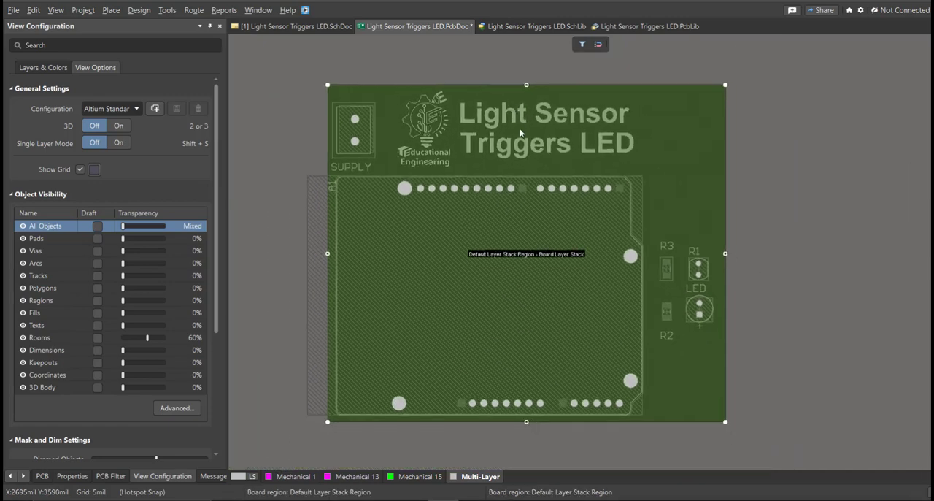
{"action": "left_click_drag", "start_coordinate": [528, 88], "coordinate": [528, 87]}
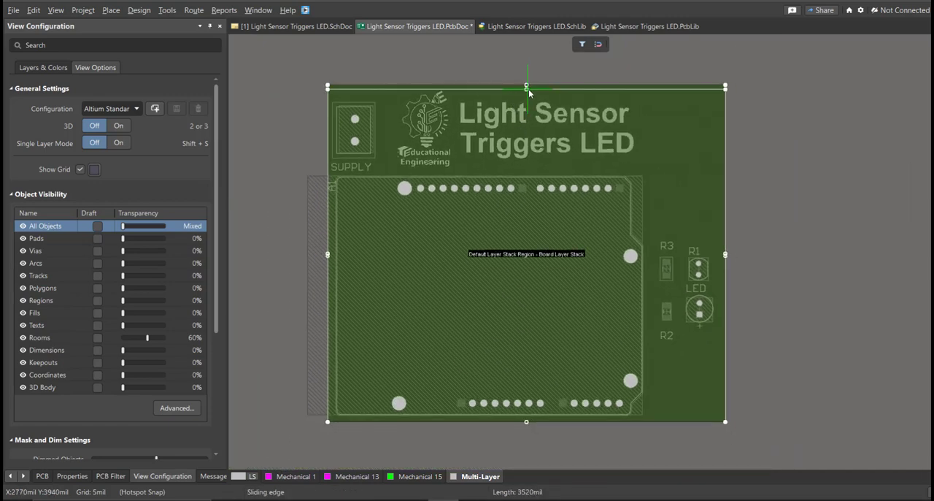
{"action": "left_click", "coordinate": [529, 88]}
{"action": "key", "text": "2"}
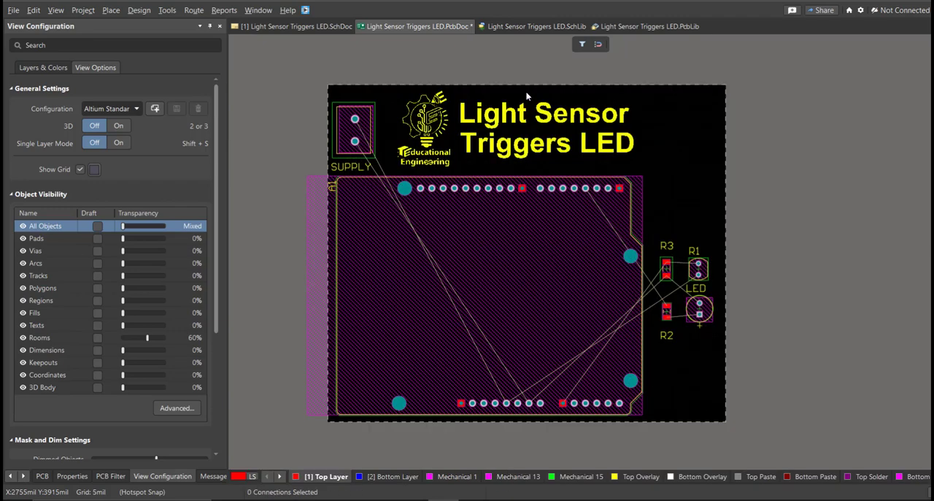
- Interactively route a 50 mil top-layer track from the lower SUPPLY pad to the Arduino's GND_1 pad
{"action": "right_click_drag", "start_coordinate": [530, 139], "coordinate": [501, 158]}
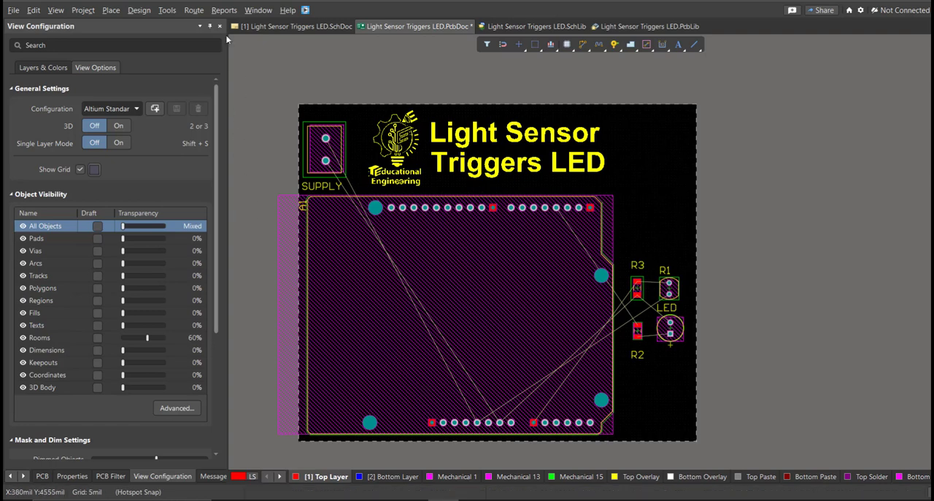
{"action": "left_click", "coordinate": [193, 10]}
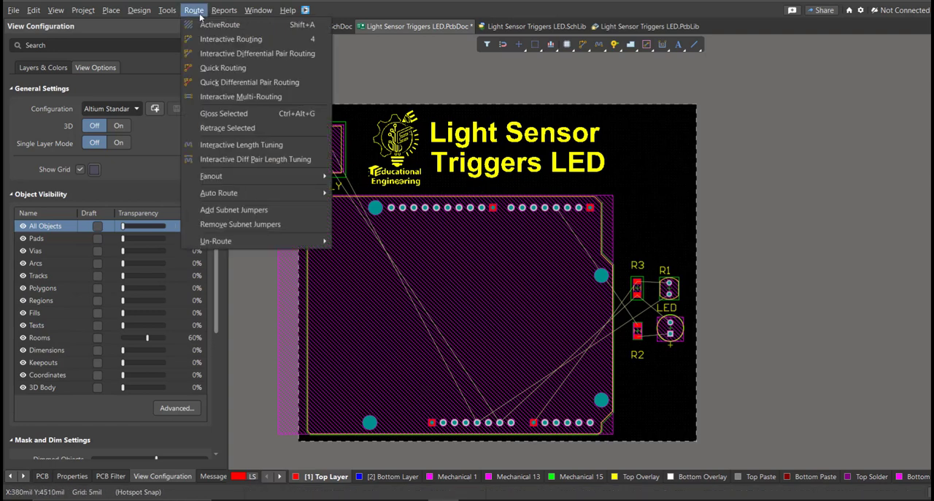
{"action": "left_click", "coordinate": [288, 41]}
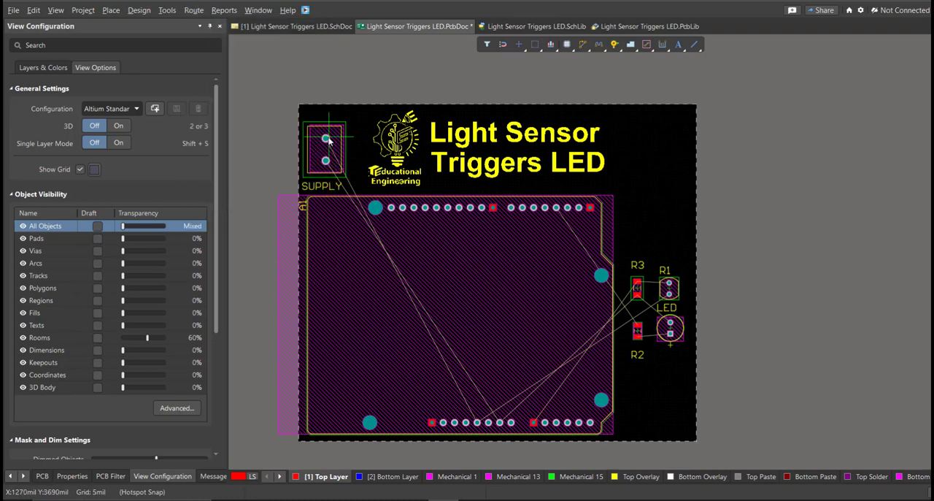
{"action": "scroll", "coordinate": [327, 151], "scroll_direction": "up", "scroll_amount": 1, "text": "ctrl"}
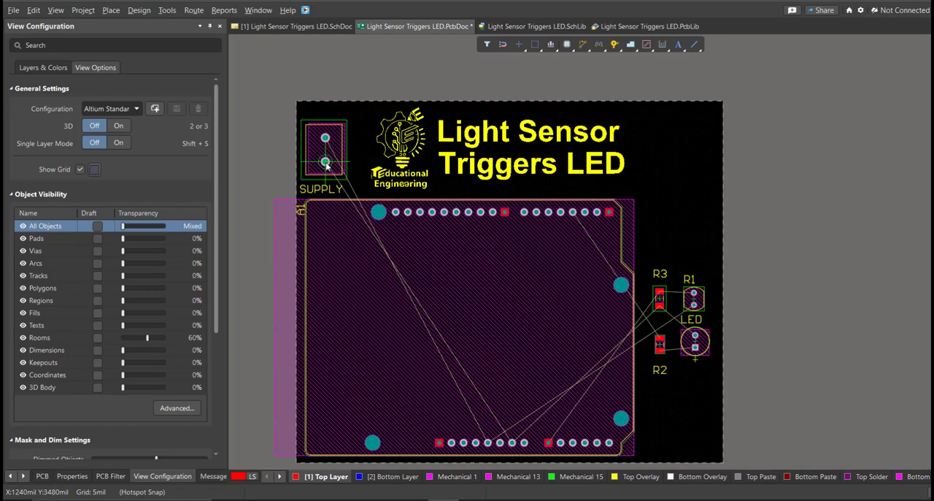
{"action": "left_click", "coordinate": [325, 162]}
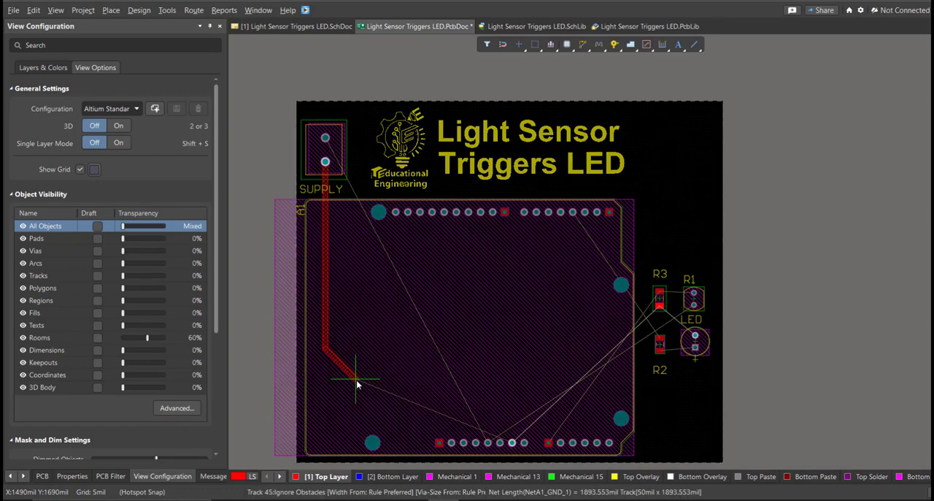
{"action": "scroll", "coordinate": [361, 381], "scroll_direction": "up", "scroll_amount": 1, "text": "ctrl"}
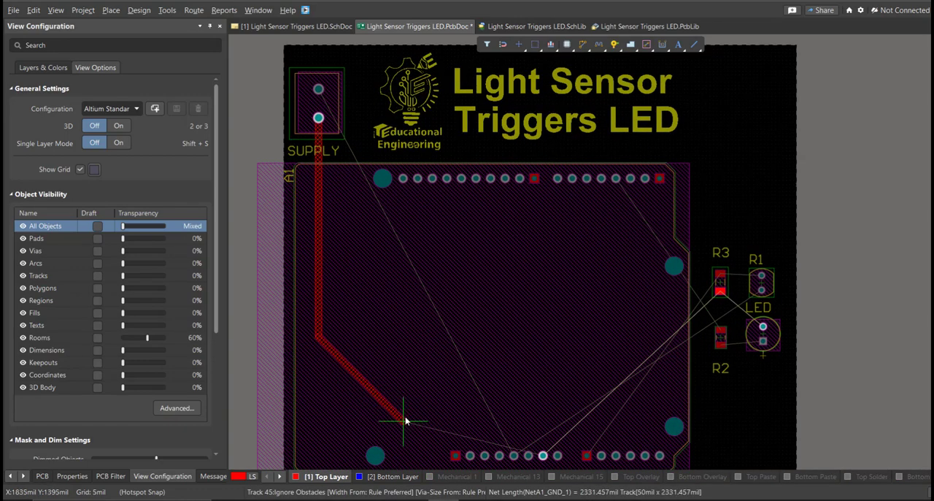
{"action": "right_click_drag", "start_coordinate": [406, 420], "coordinate": [362, 356]}
{"action": "scroll", "coordinate": [362, 363], "scroll_direction": "up", "scroll_amount": 1, "text": "ctrl"}
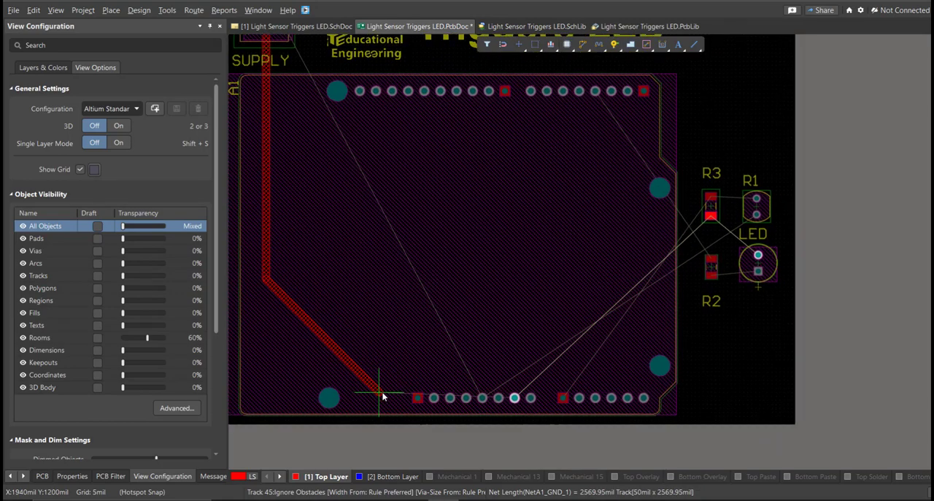
{"action": "left_click", "coordinate": [381, 395]}
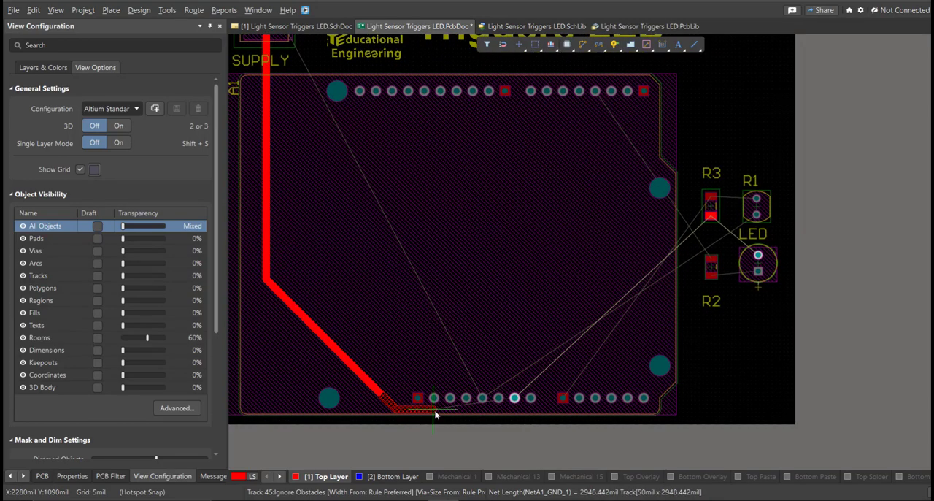
{"action": "left_click", "coordinate": [516, 399]}
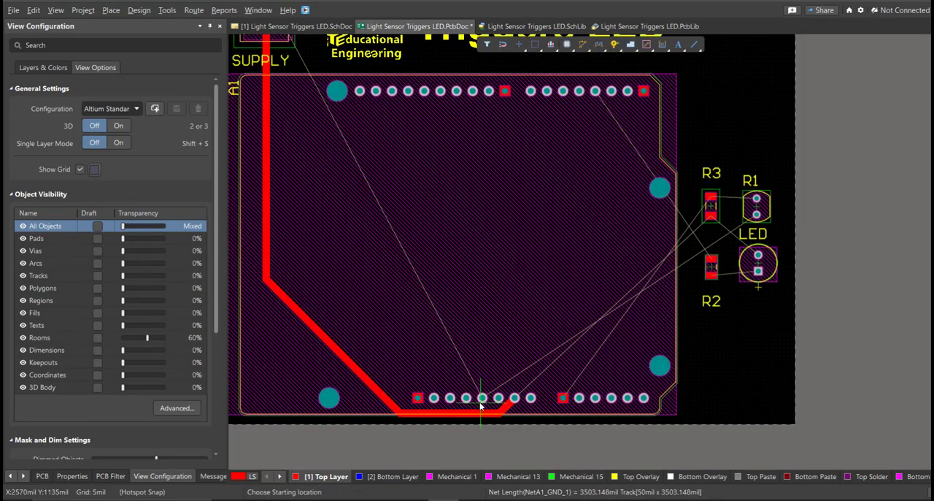
- Route a 50 mil top-layer track from the Arduino's 5V pad to the upper SUPPLY pad and end routing
{"action": "left_click", "coordinate": [483, 399]}
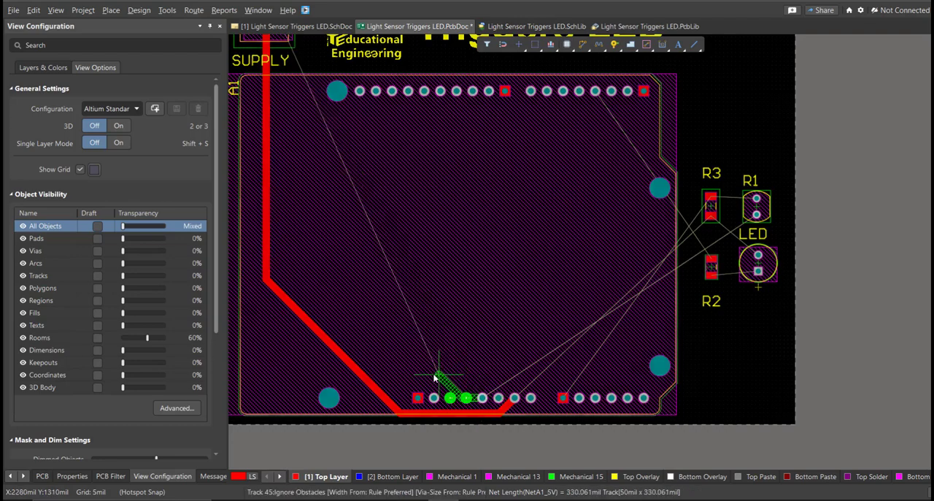
{"action": "left_click", "coordinate": [334, 299]}
{"action": "mouse_move", "coordinate": [308, 203]}
{"action": "right_mouse_down"}
{"action": "mouse_move", "coordinate": [318, 268]}
{"action": "mouse_move", "coordinate": [340, 322]}
{"action": "right_mouse_up"}
{"action": "left_click", "coordinate": [333, 169]}
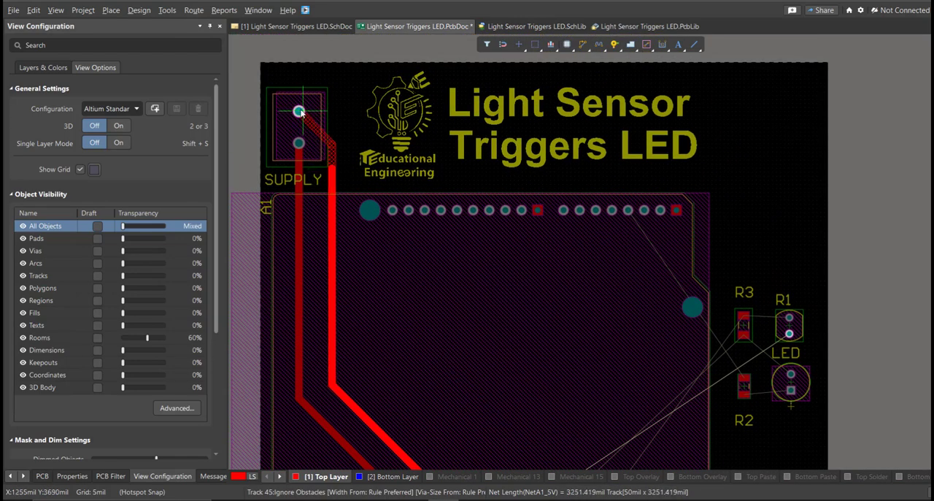
{"action": "right_click", "coordinate": [300, 112]}
- Try to route a 50 mil top-layer track from the Arduino's GND_1 pad to R3's lower pad, and undo it
{"action": "right_click_drag", "start_coordinate": [490, 326], "coordinate": [375, 204]}
{"action": "scroll", "coordinate": [464, 348], "scroll_direction": "up", "scroll_amount": 1, "text": "ctrl"}
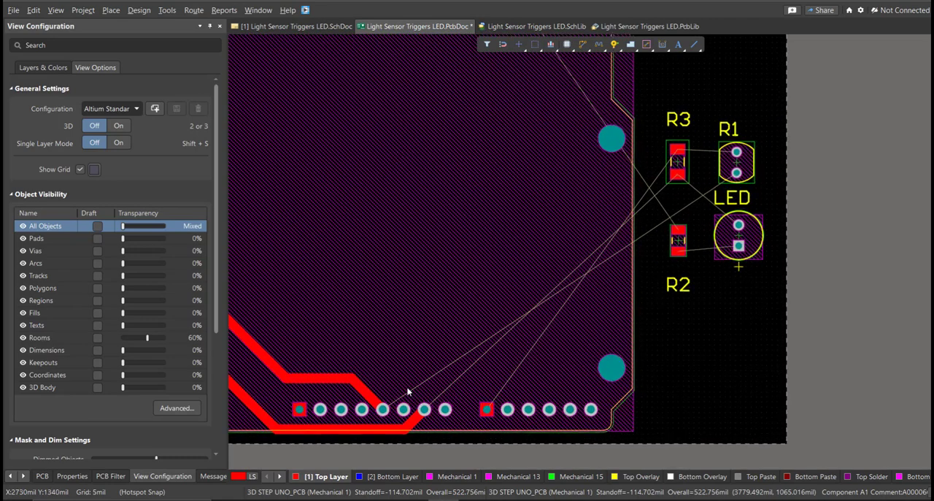
{"action": "left_click", "coordinate": [426, 411]}
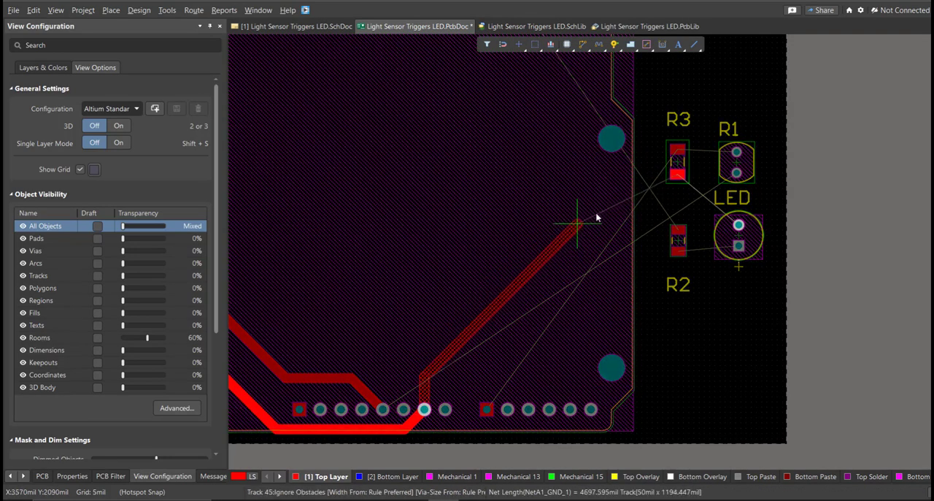
{"action": "left_click", "coordinate": [676, 161]}
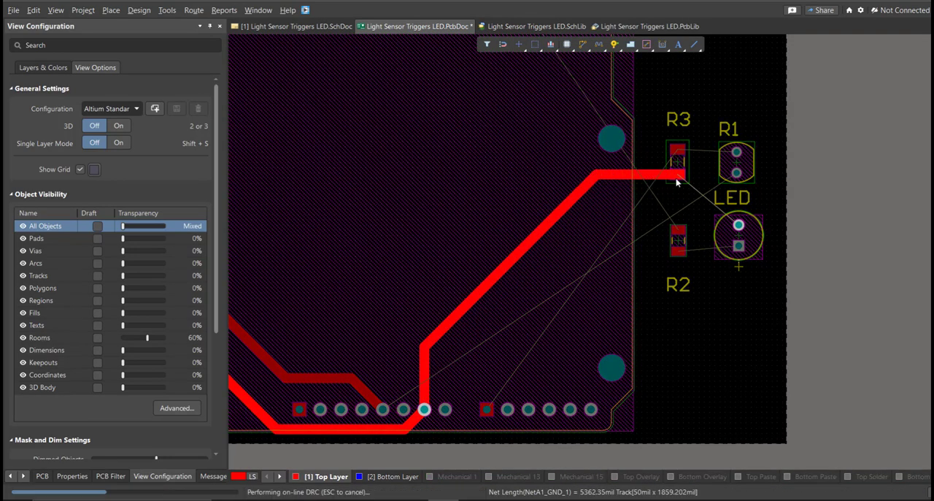
{"action": "left_click", "coordinate": [390, 408]}
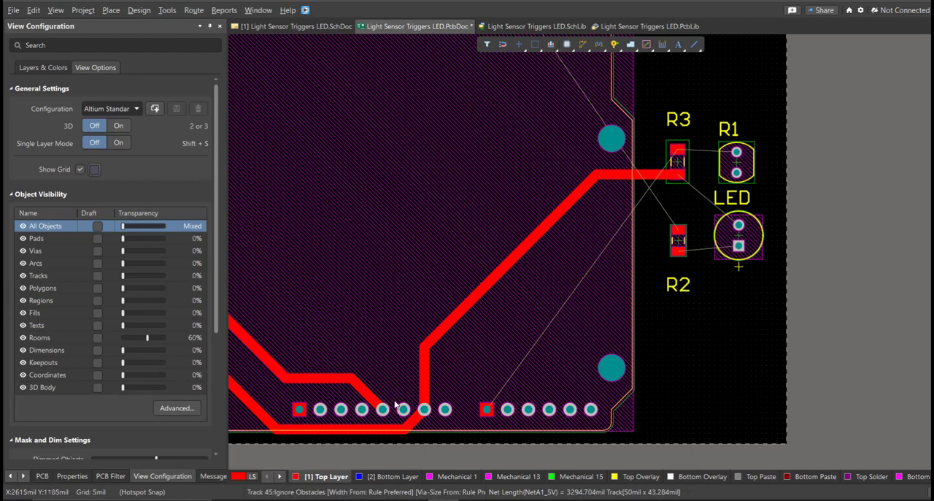
{"action": "right_click", "coordinate": [423, 391]}
{"action": "right_click", "coordinate": [425, 395]}
{"action": "right_click_drag", "start_coordinate": [441, 413], "coordinate": [410, 395]}
{"action": "key", "text": "ctrl+z"}
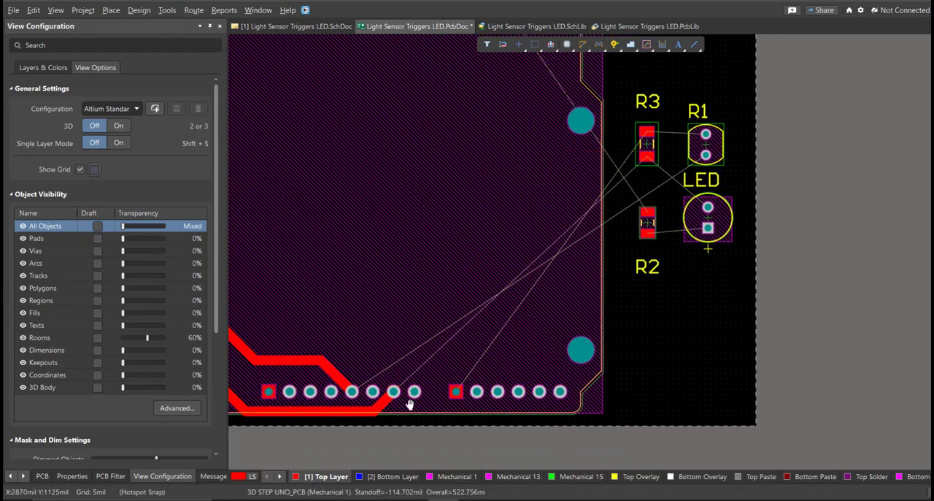
- Route the GND_1 net along the board's lower and right edges to the LED's upper pad, passing around its square pad
{"action": "left_click", "coordinate": [377, 381]}
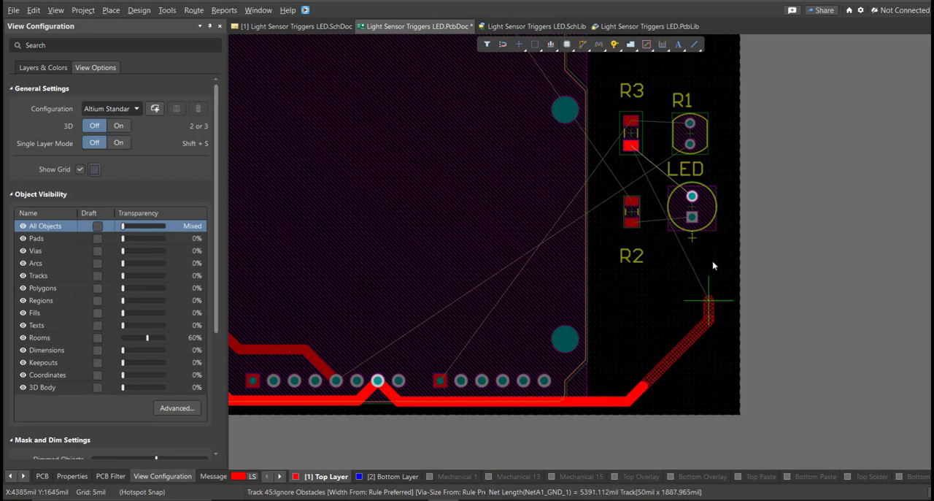
{"action": "left_click", "coordinate": [715, 212]}
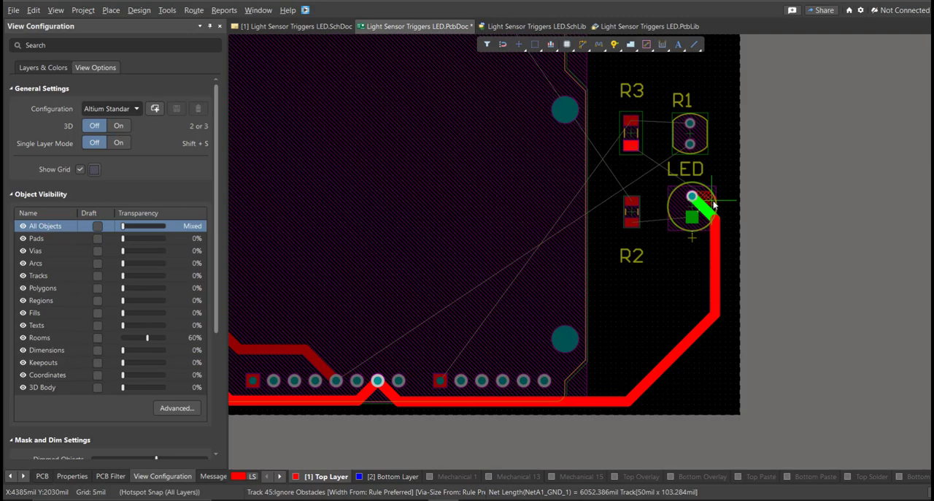
{"action": "scroll", "coordinate": [718, 200], "scroll_direction": "up", "scroll_amount": 2, "text": "ctrl"}
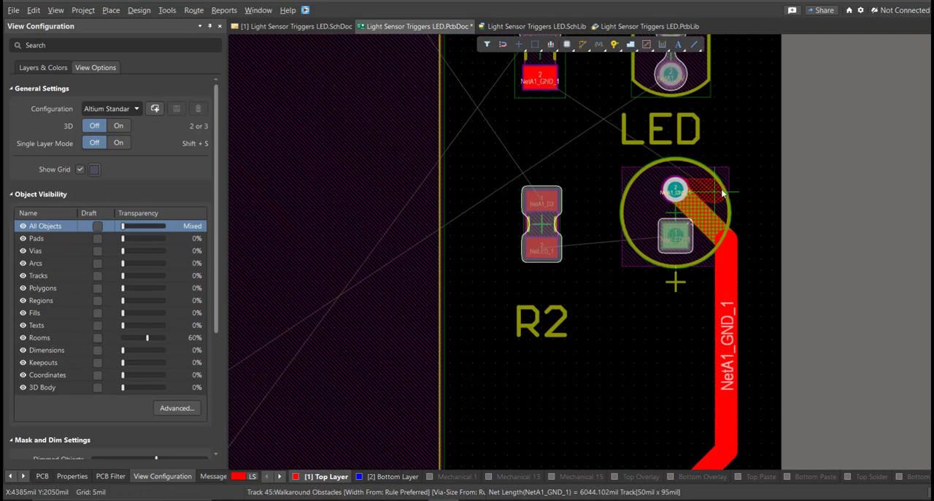
{"action": "scroll", "coordinate": [740, 314], "scroll_direction": "down", "scroll_amount": 3, "text": "ctrl"}
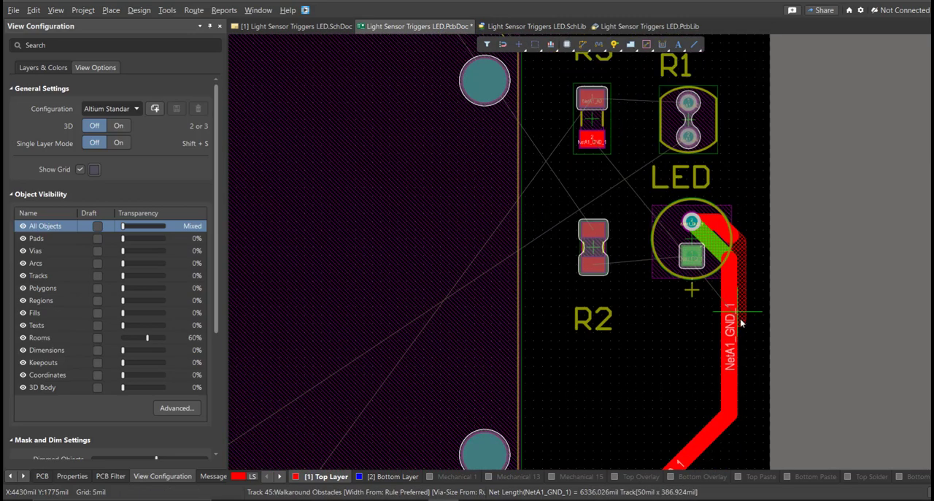
{"action": "right_click_drag", "start_coordinate": [696, 414], "coordinate": [685, 359]}
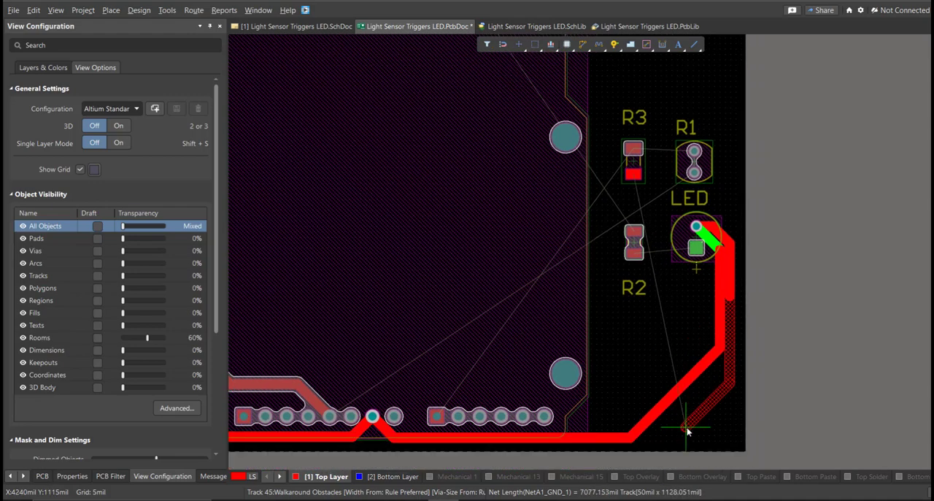
- Reroute the NetA1_GND_1 track straight beneath the Arduino's lower header and up to the vertical track beside the LED
{"action": "scroll", "coordinate": [628, 440], "scroll_direction": "up", "scroll_amount": 3, "text": "ctrl"}
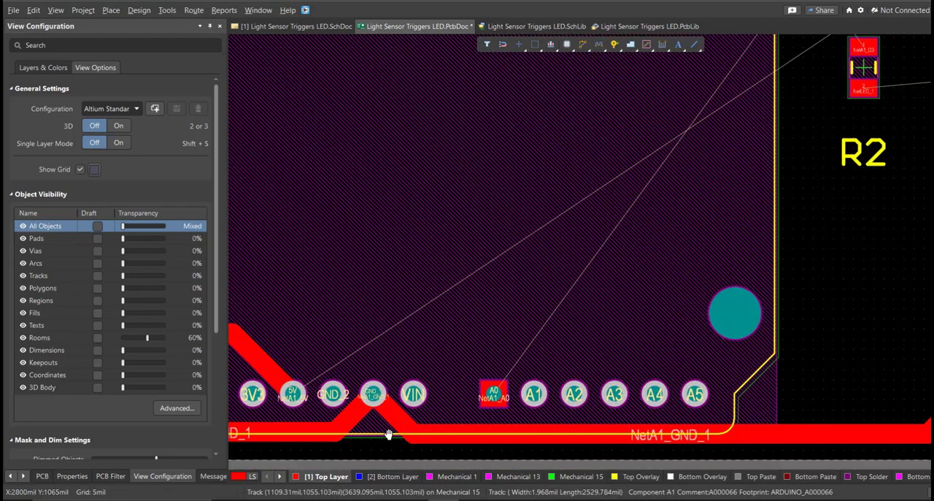
{"action": "left_click", "coordinate": [350, 389]}
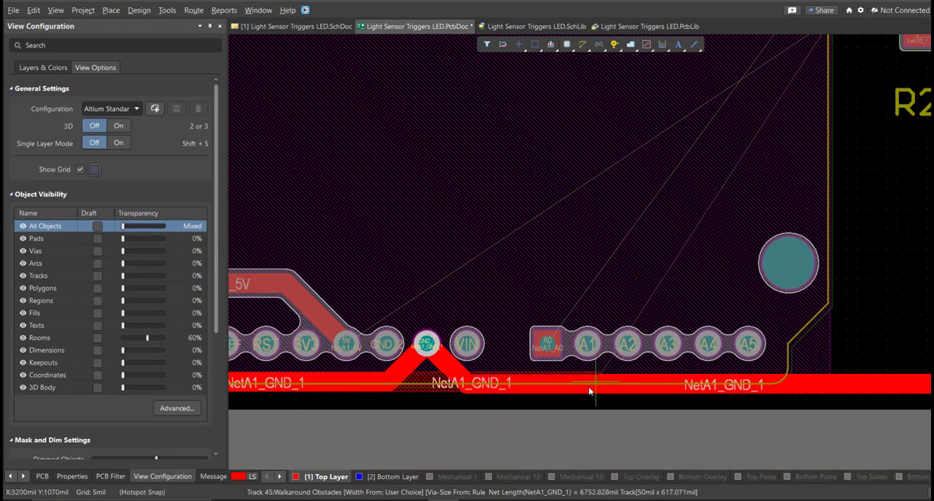
{"action": "scroll", "coordinate": [590, 391], "scroll_direction": "down", "scroll_amount": 2, "text": "ctrl"}
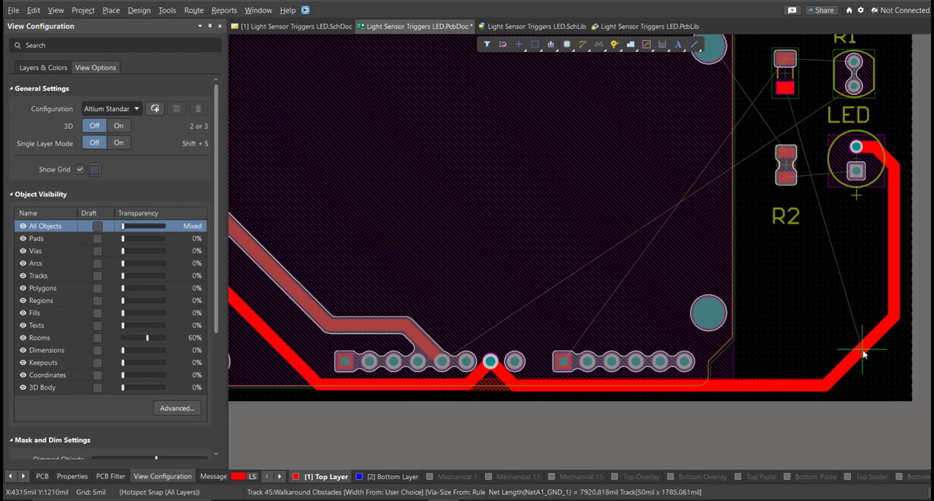
{"action": "left_click", "coordinate": [894, 319]}
{"action": "scroll", "coordinate": [513, 385], "scroll_direction": "up", "scroll_amount": 4, "text": "ctrl"}
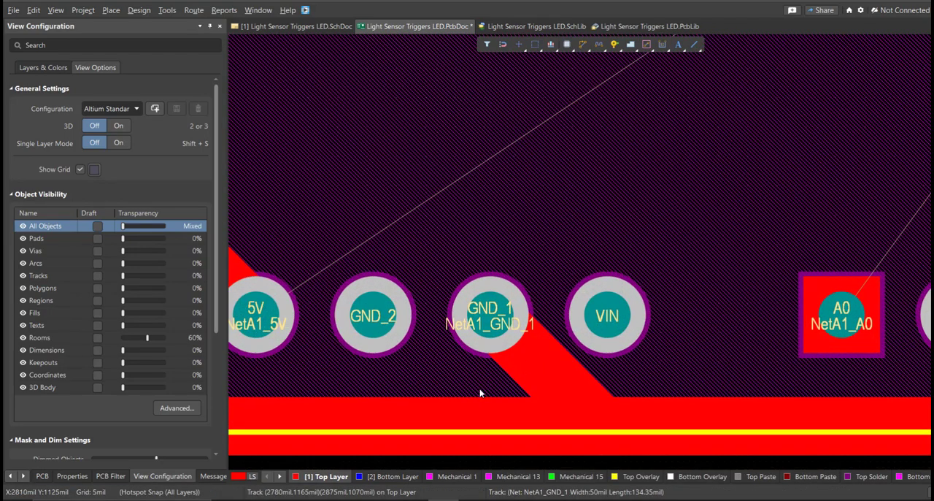
- Open the Layers & Colors view configuration and look over the routed board
{"action": "scroll", "coordinate": [482, 391], "scroll_direction": "down", "scroll_amount": 4, "text": "ctrl"}
{"action": "key", "text": "l"}
{"action": "scroll", "coordinate": [495, 400], "scroll_direction": "down", "scroll_amount": 6, "text": "ctrl"}
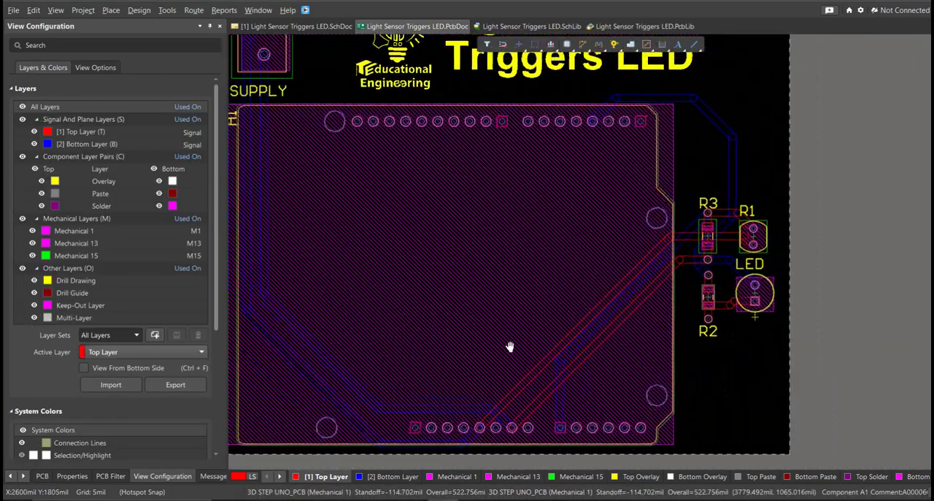
{"action": "scroll", "coordinate": [521, 403], "scroll_direction": "up", "scroll_amount": 1, "text": "ctrl"}
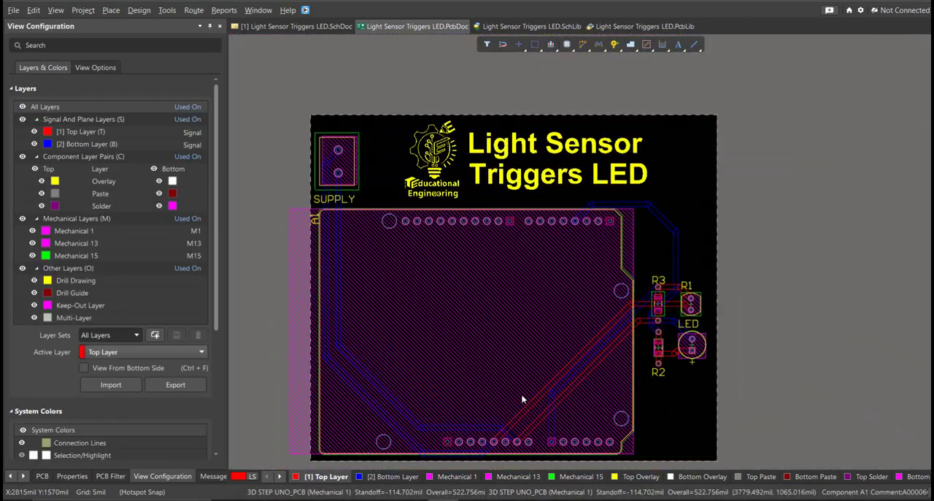
- Switch the PCB to 3D view and rotate the board to inspect the component placement
{"action": "key", "text": "3"}
{"action": "right_click_drag", "start_coordinate": [521, 398], "coordinate": [840, 418], "text": "shift"}
{"action": "scroll", "coordinate": [895, 353], "scroll_direction": "down", "scroll_amount": 1, "text": "ctrl"}
{"action": "right_click_drag", "start_coordinate": [712, 263], "coordinate": [543, 191]}
{"action": "right_click_drag", "start_coordinate": [543, 192], "coordinate": [621, 242], "text": "shift"}
{"action": "right_click_drag", "start_coordinate": [447, 247], "coordinate": [541, 300]}
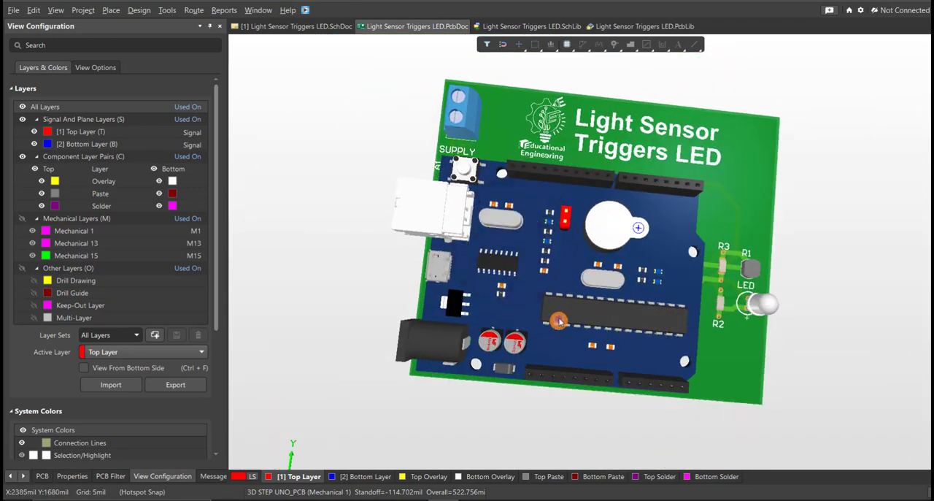